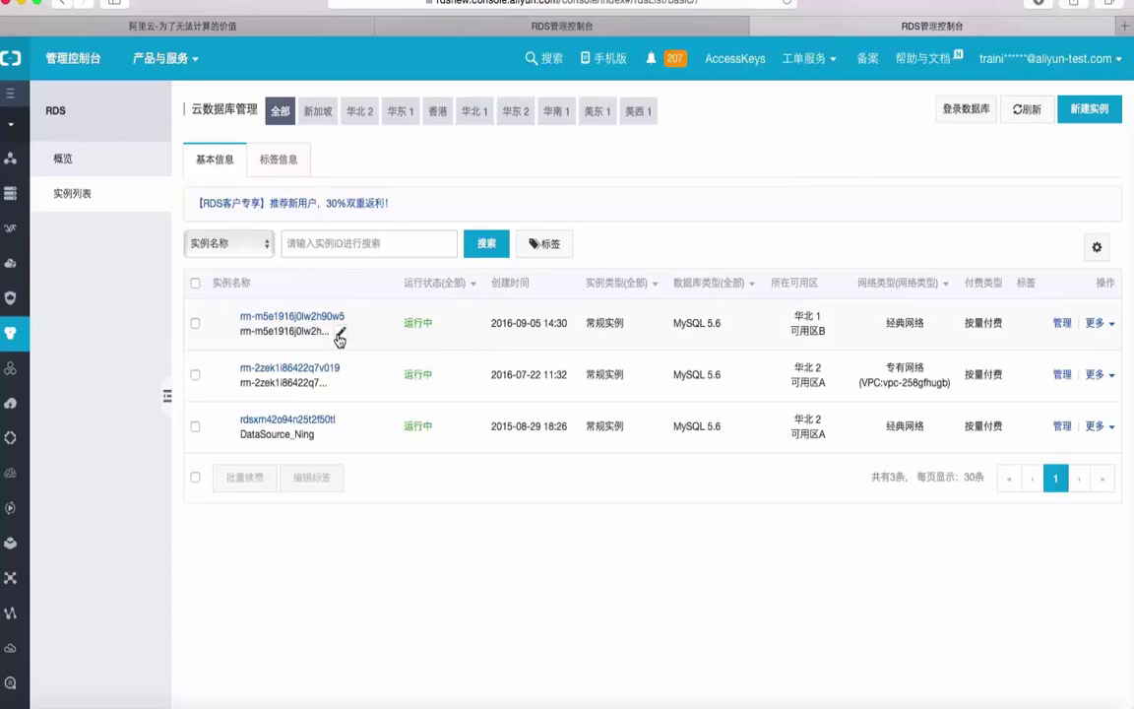
Rename the first RDS instance in the list, located in 华北 1 可用区B, to RDS-TEST01
left_click(340, 337)
left_click_drag(367, 370, 241, 371)
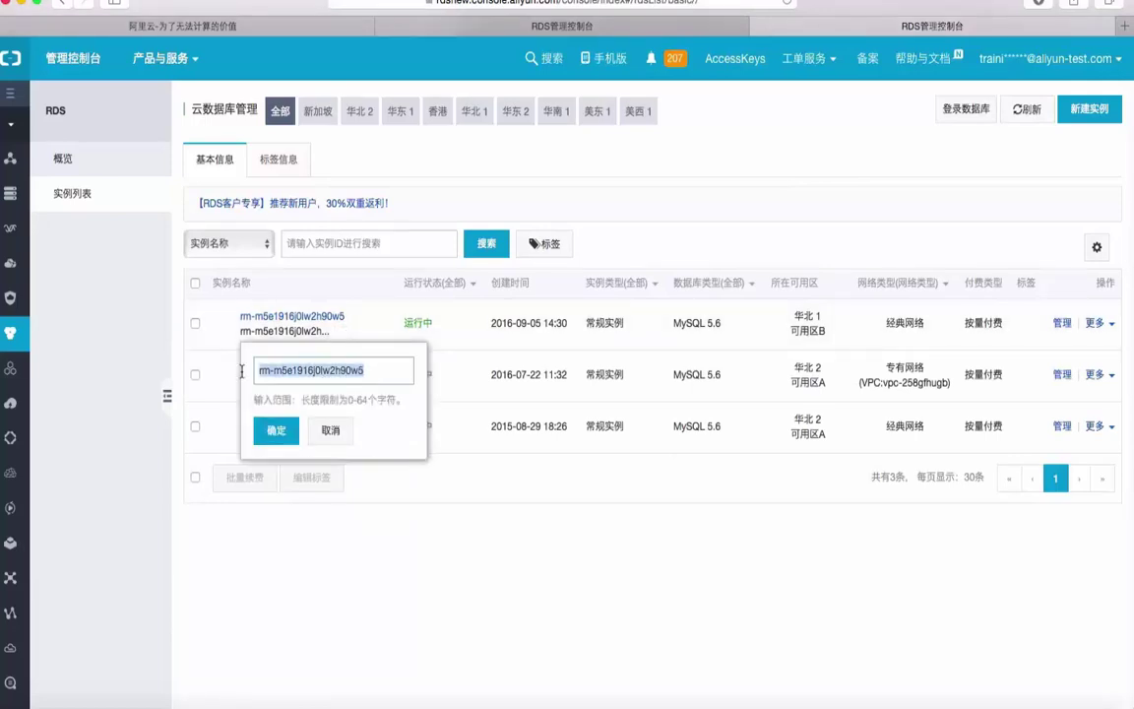
key("BackSpace")
type("RE")
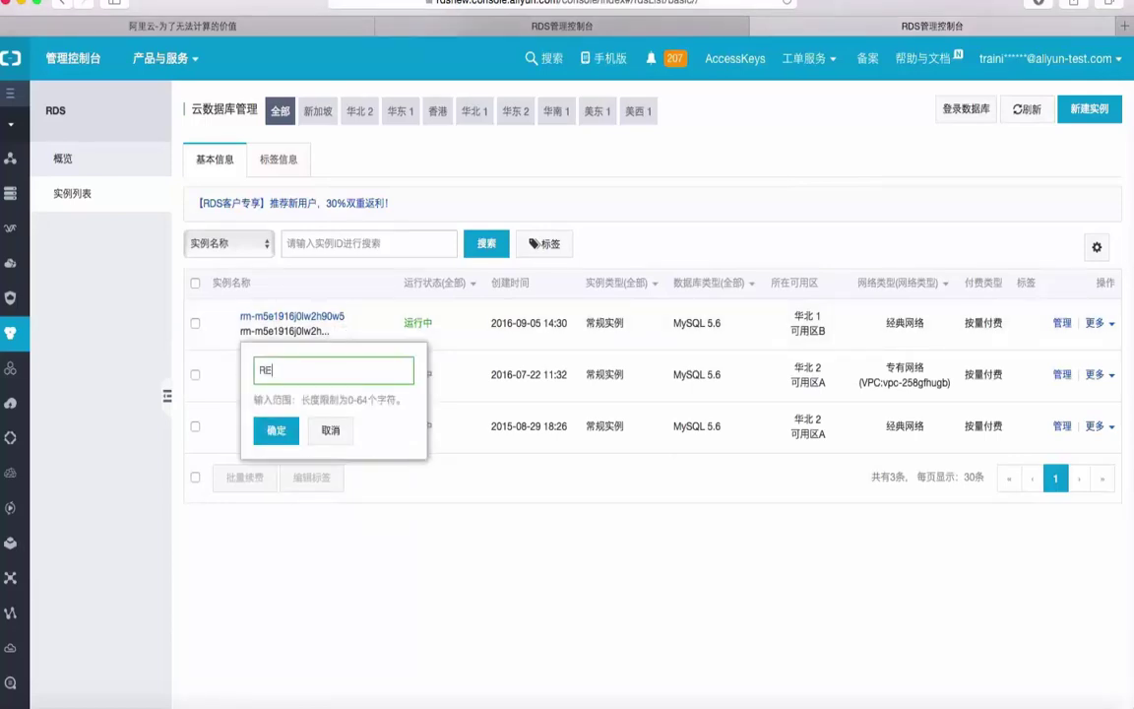
type("D")
key("BackSpace")
key("BackSpace")
type("DA")
type("S-T")
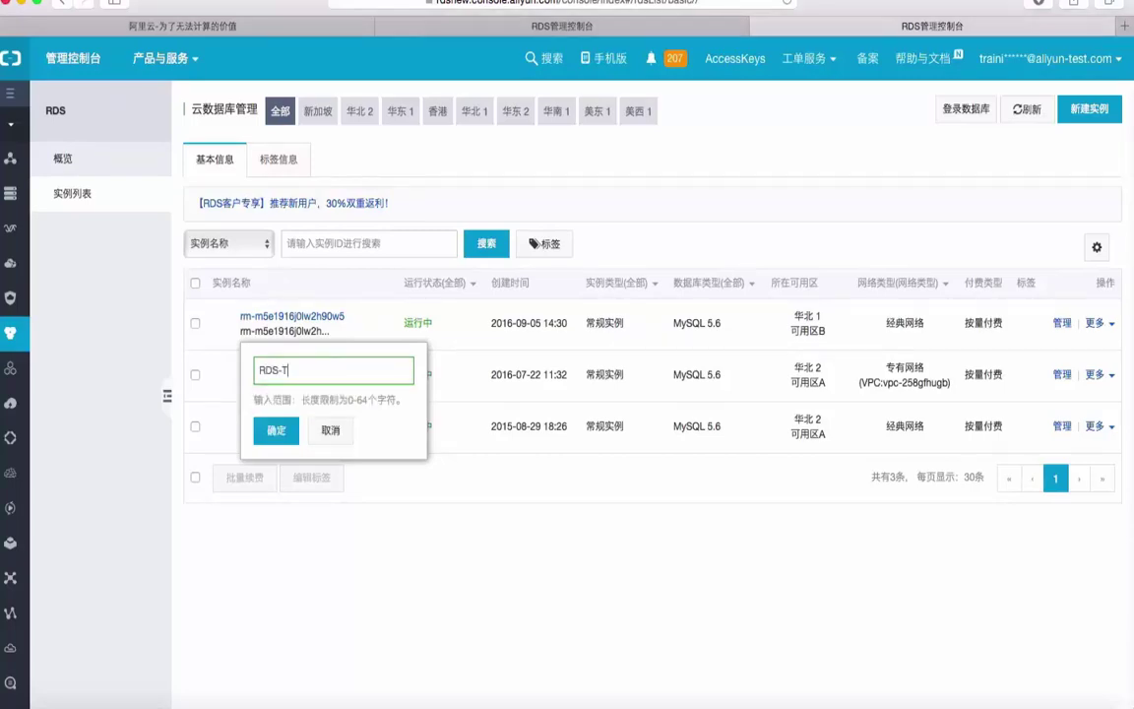
type("EST01")
left_click(276, 430)
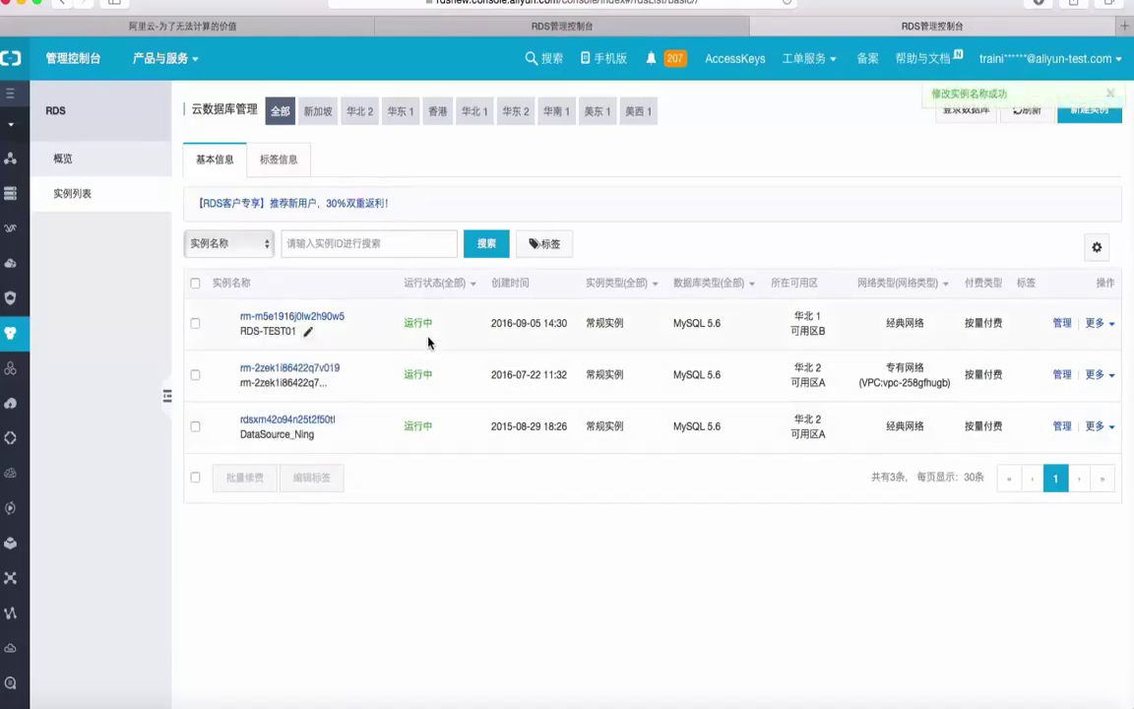
Open the basic information page of the RDS-TEST01 instance and expand the console's collapsed product navigation
left_click(308, 319)
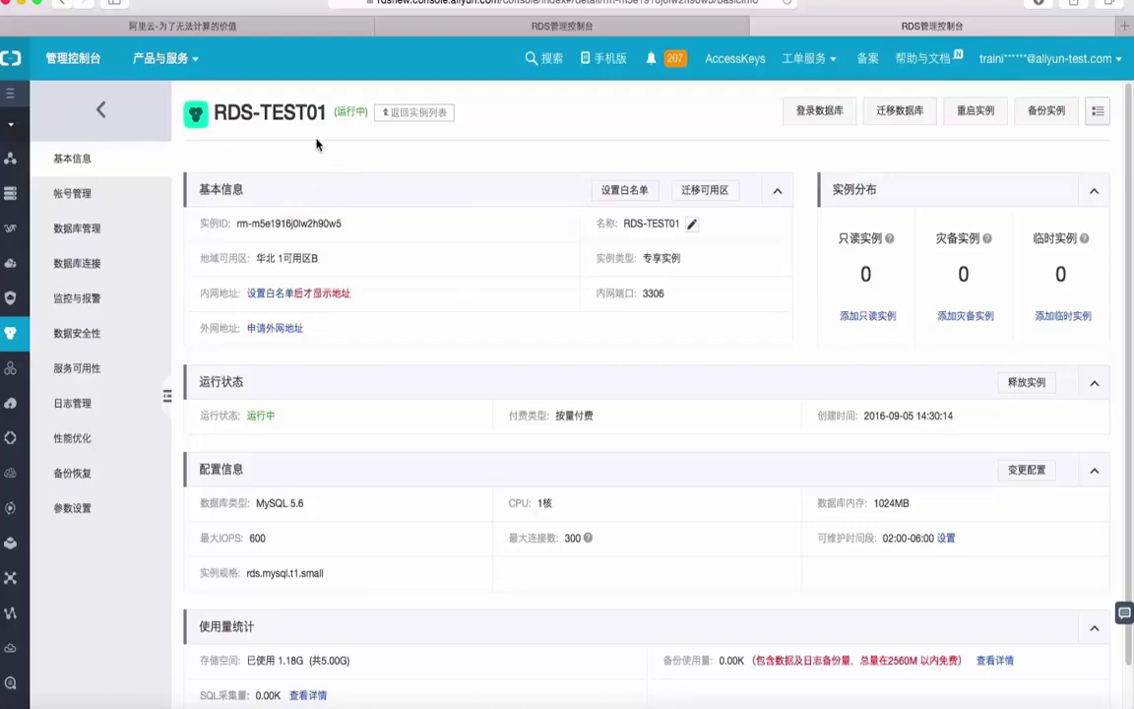
left_click(14, 98)
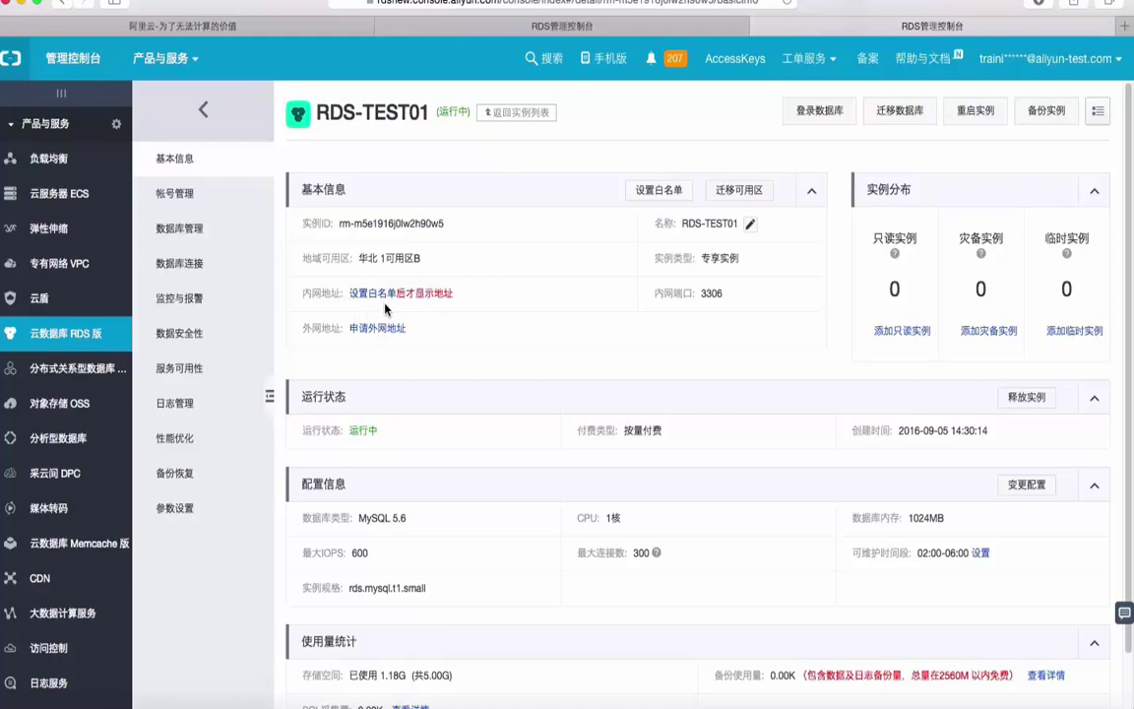
scroll(507, 384, "down", 1)
scroll(509, 386, "up", 1)
Review the purchase options for adding a read-only instance, then close that page without buying
left_click(894, 332)
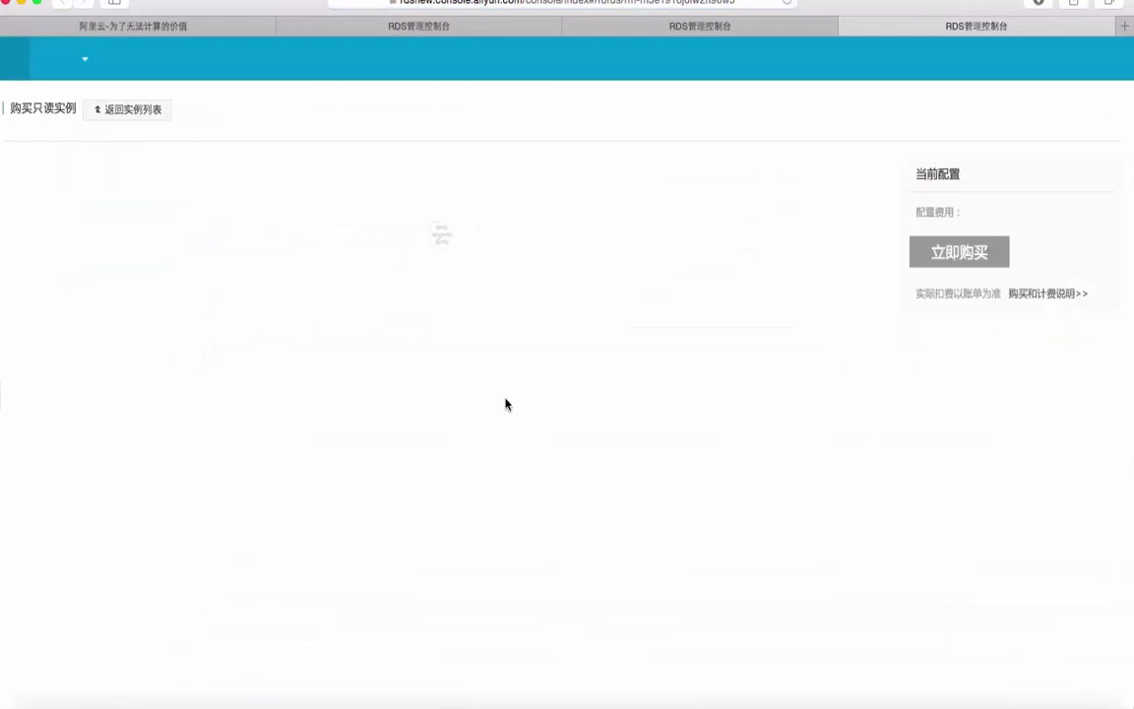
scroll(506, 405, "down", 5)
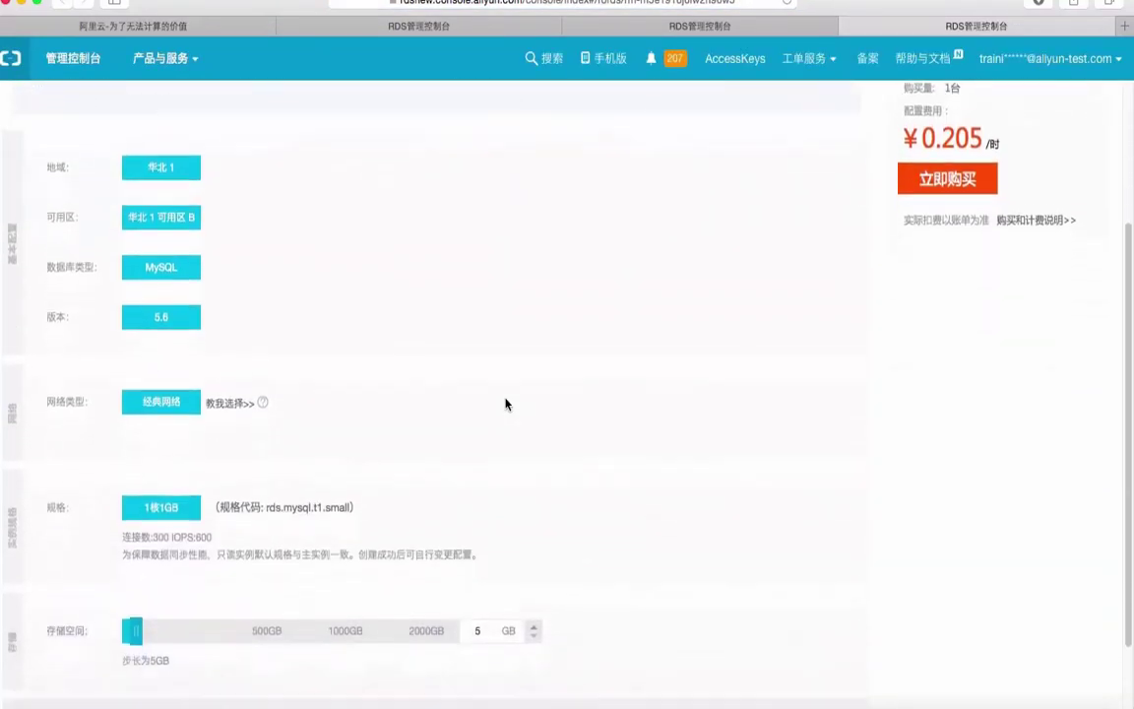
scroll(506, 405, "up", 5)
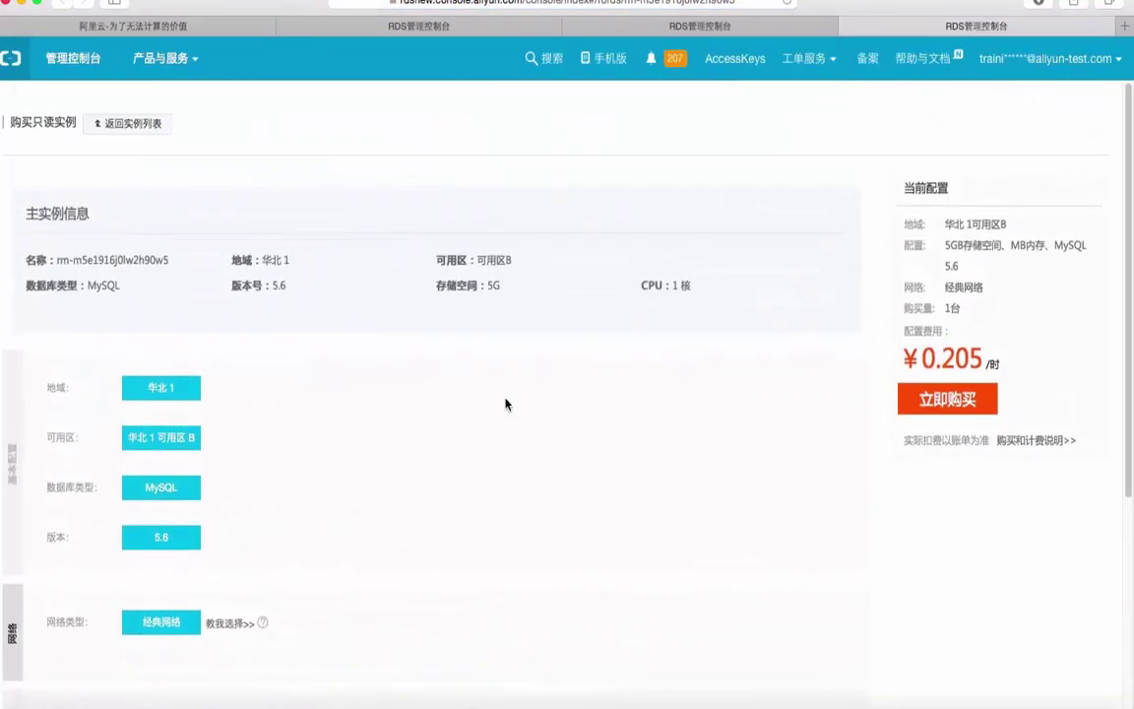
left_click(847, 28)
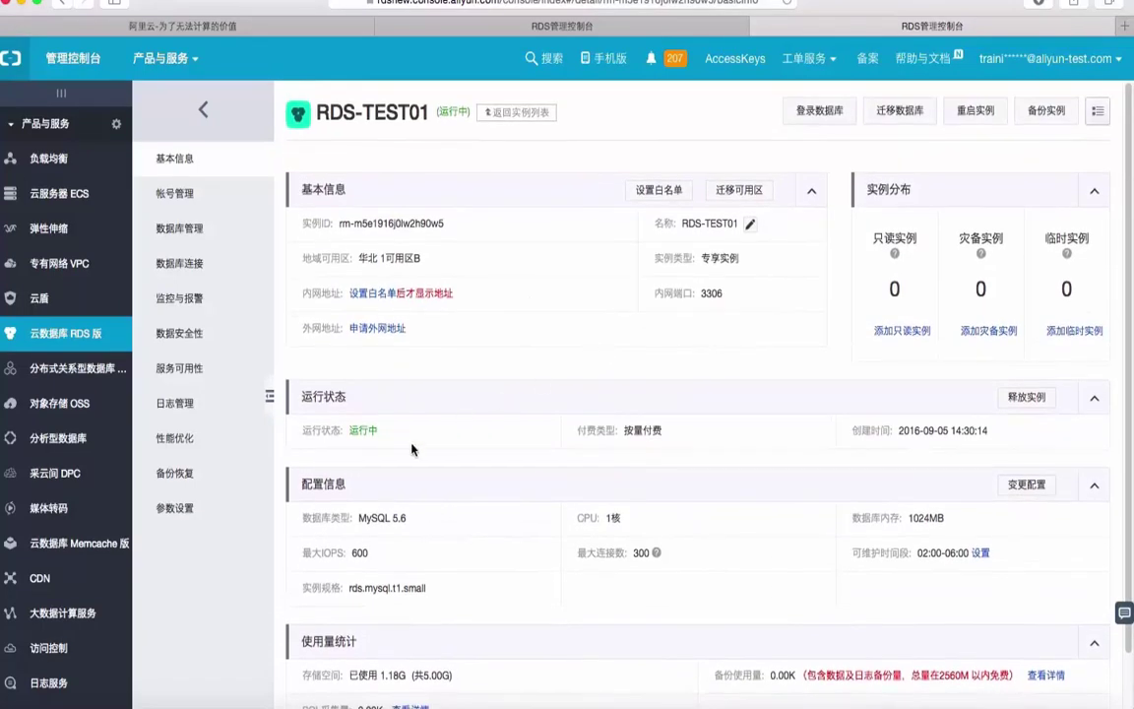
Examine the instance's configuration information, including its database type, memory and maximum connections
scroll(411, 449, "down", 2)
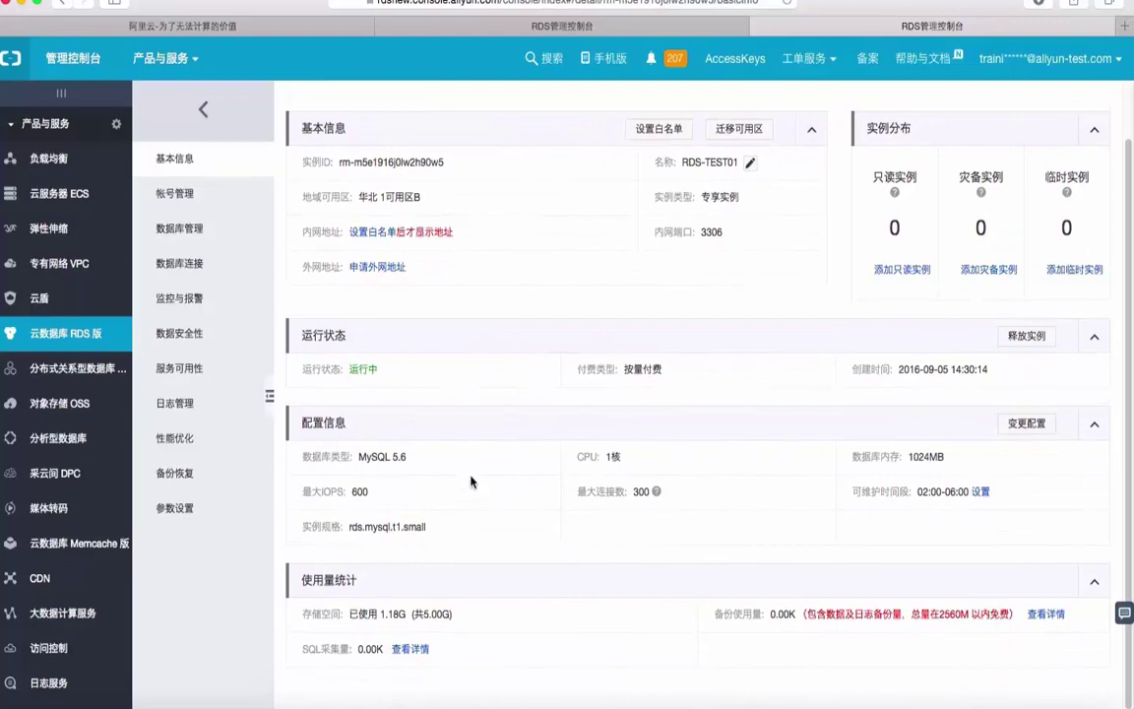
left_click_drag(355, 457, 430, 456)
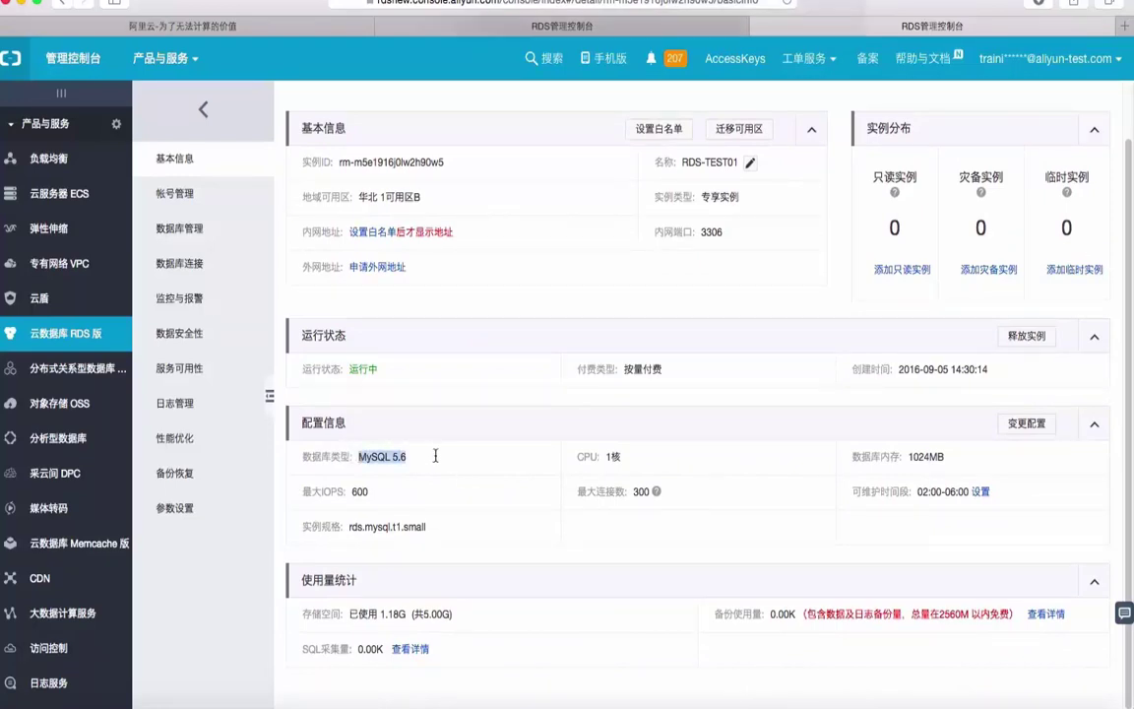
left_click(435, 455)
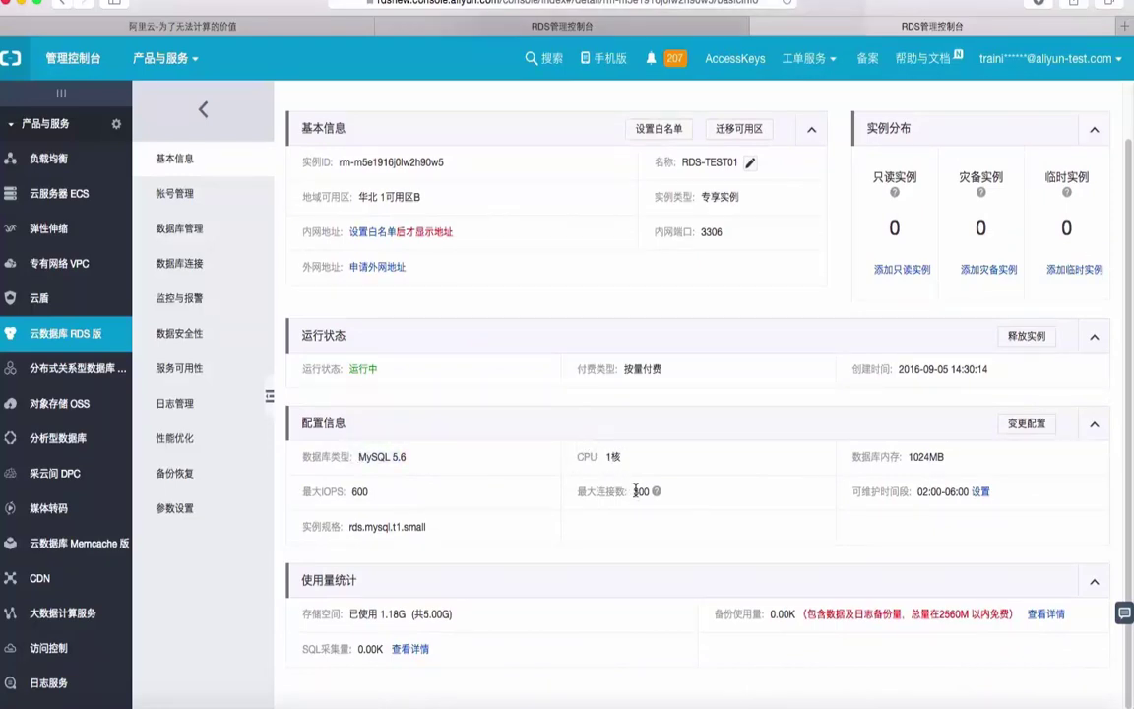
left_click_drag(899, 460, 992, 452)
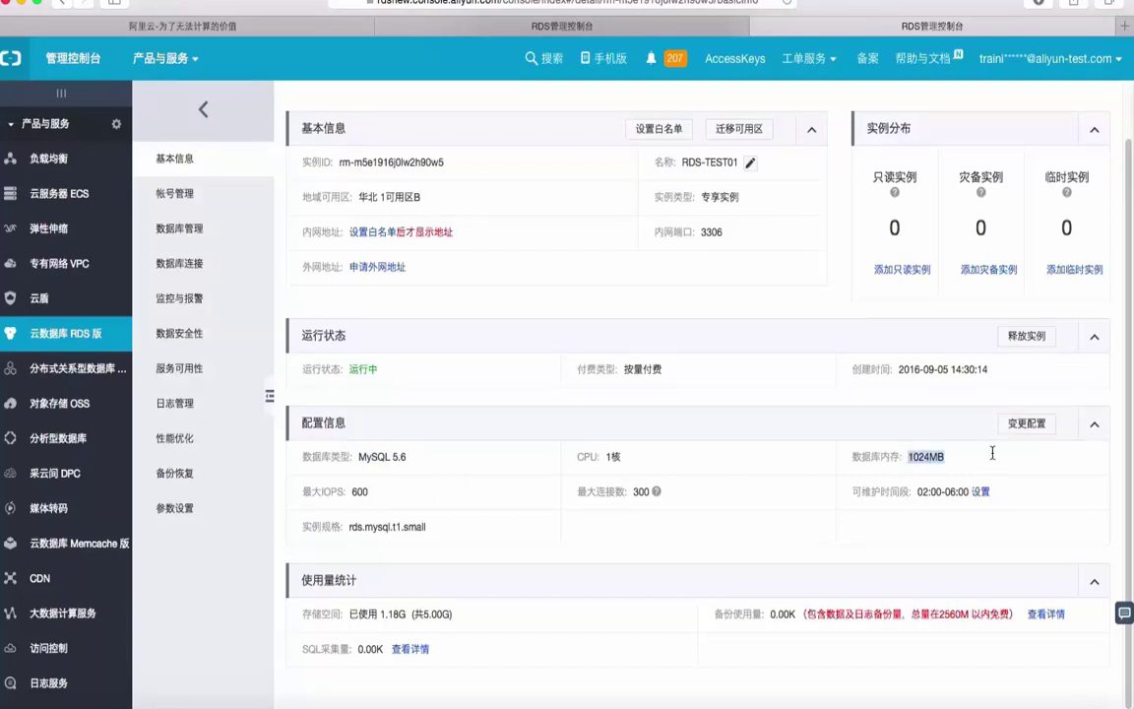
left_click(989, 452)
left_click_drag(584, 489, 726, 491)
left_click(731, 491)
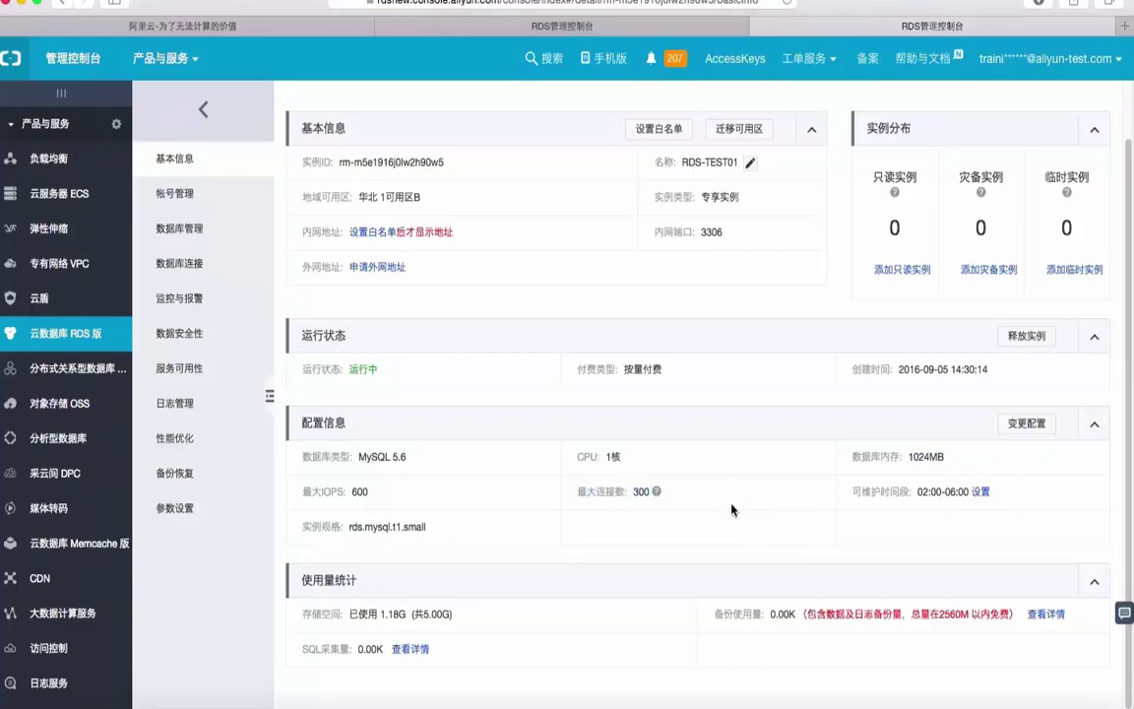
scroll(732, 509, "down", 1)
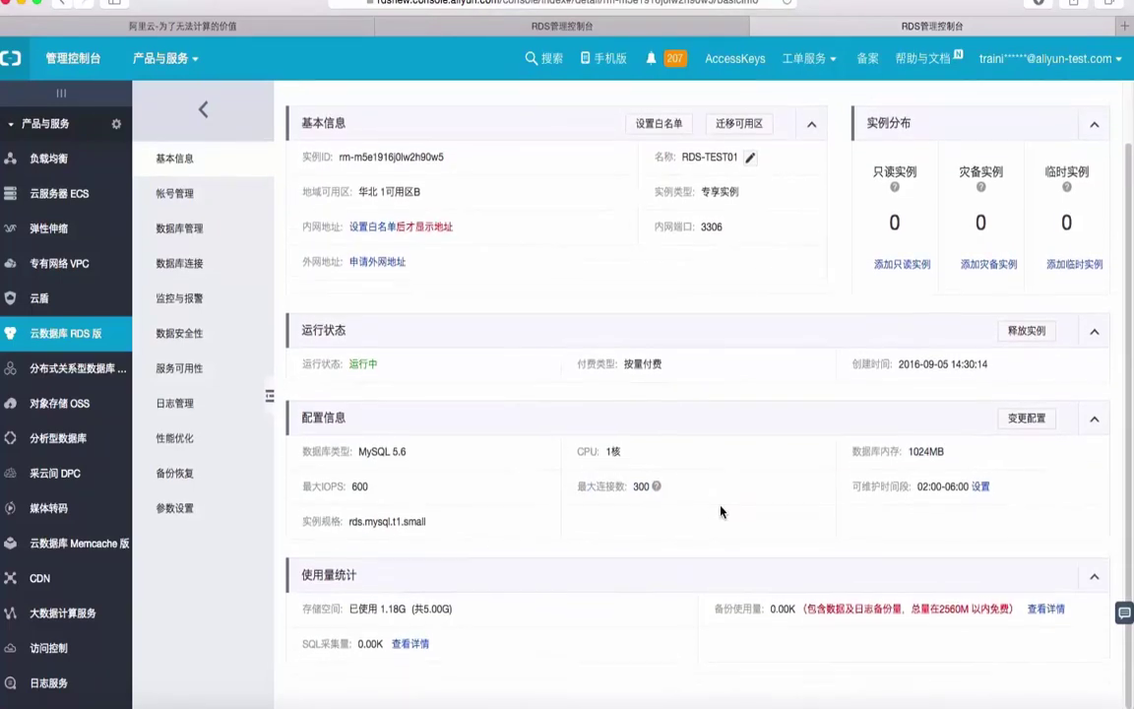
scroll(720, 511, "up", 1)
Check the used and total storage space in the instance's usage statistics
left_click_drag(322, 613, 504, 613)
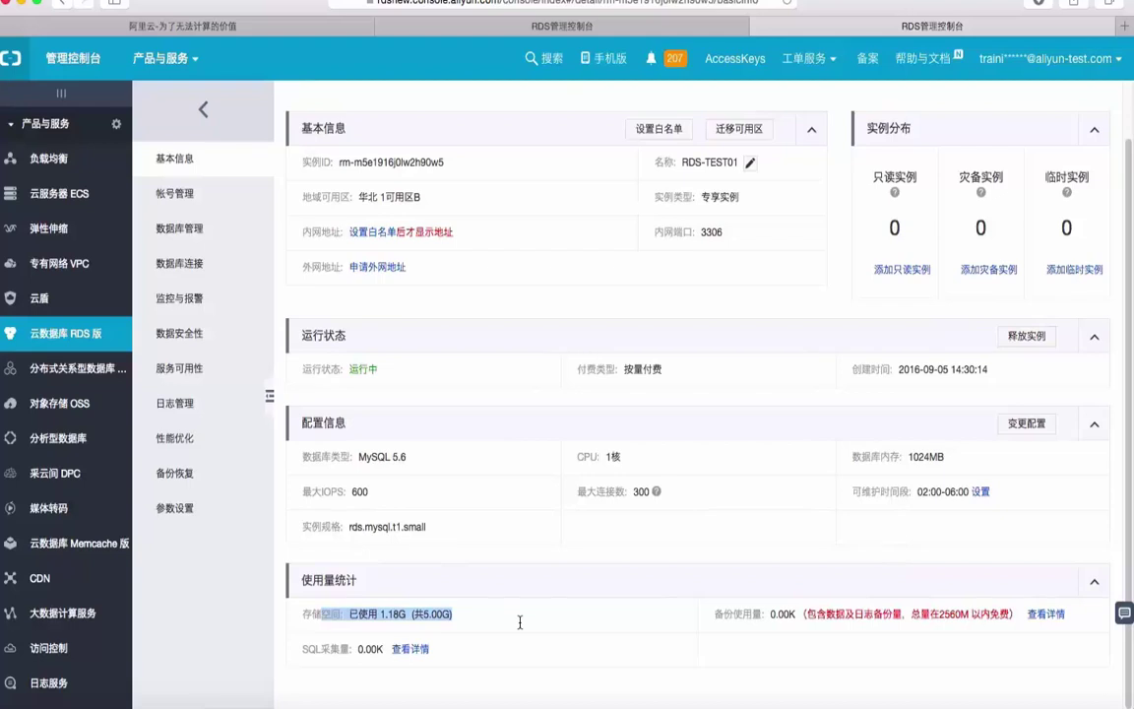
left_click(520, 621)
left_click_drag(412, 613, 464, 626)
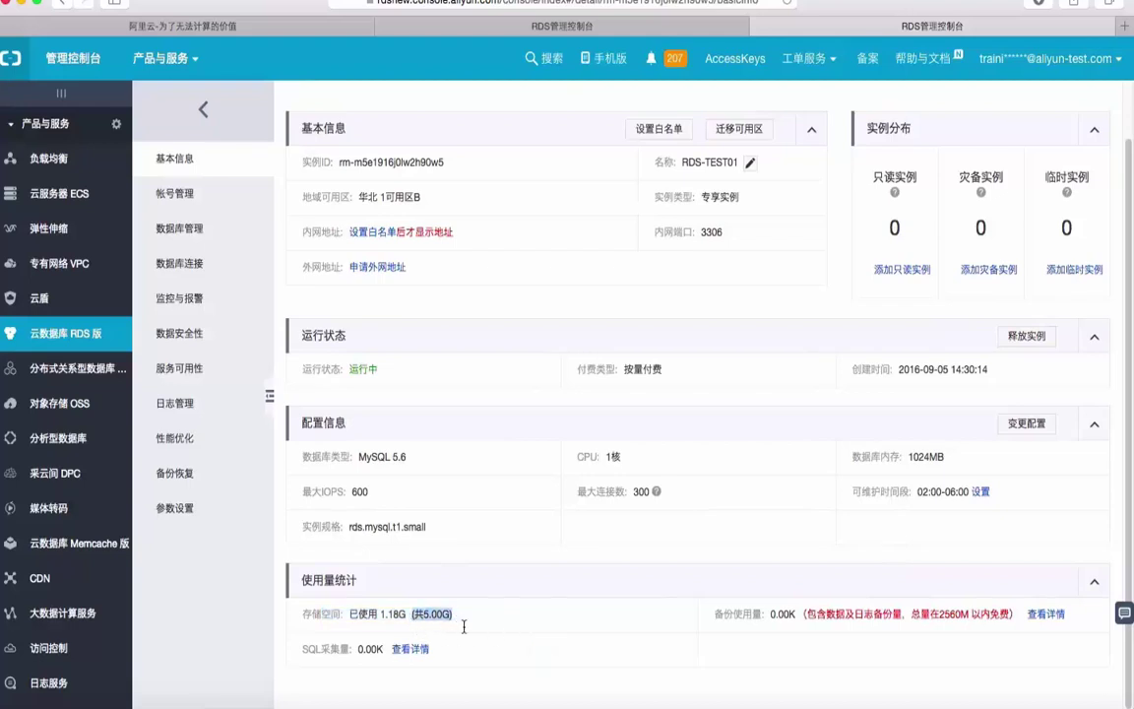
left_click_drag(352, 613, 470, 613)
left_click(471, 614)
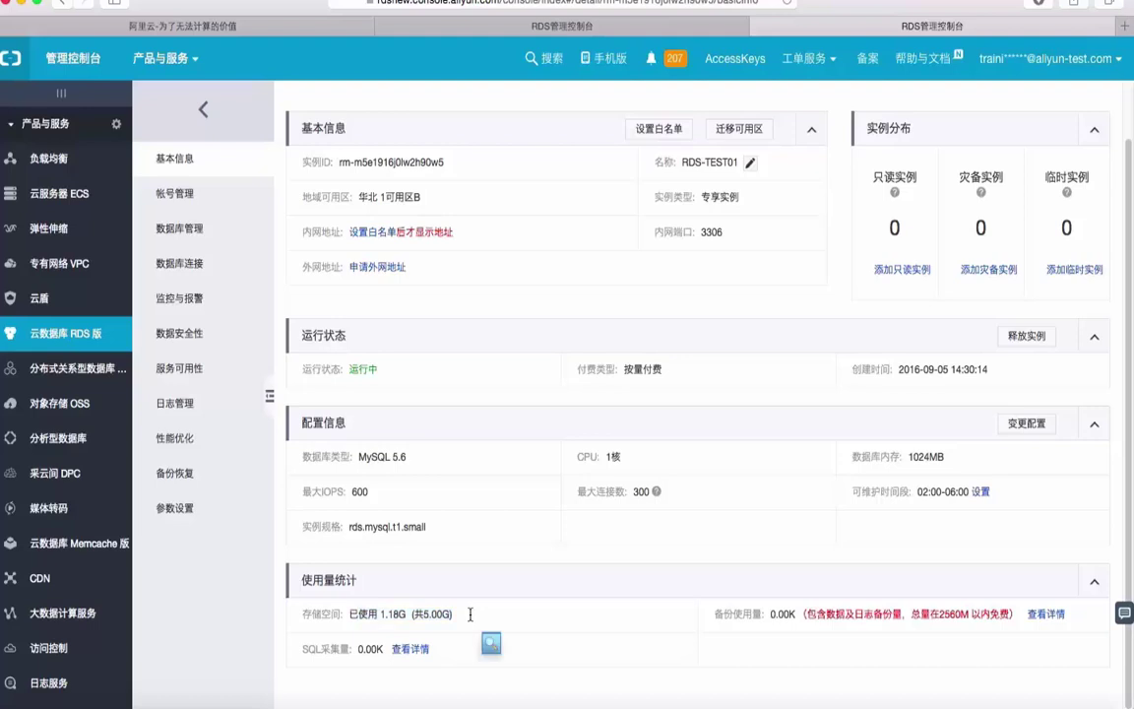
scroll(470, 613, "up", 2)
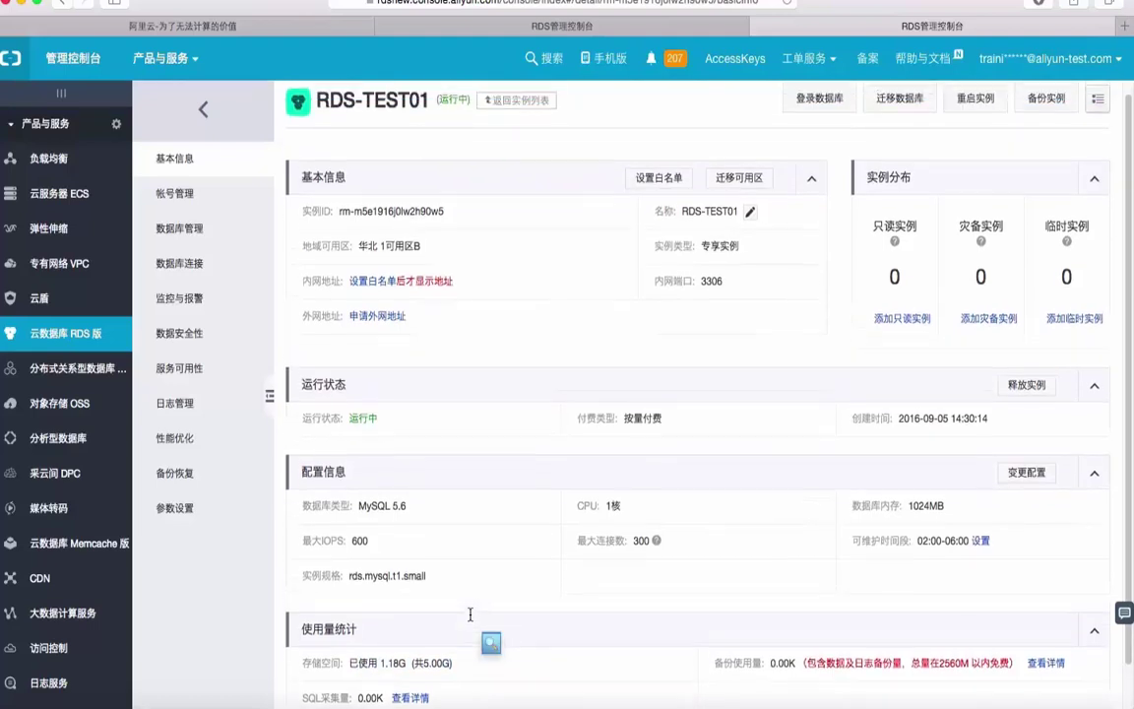
scroll(470, 619, "down", 2)
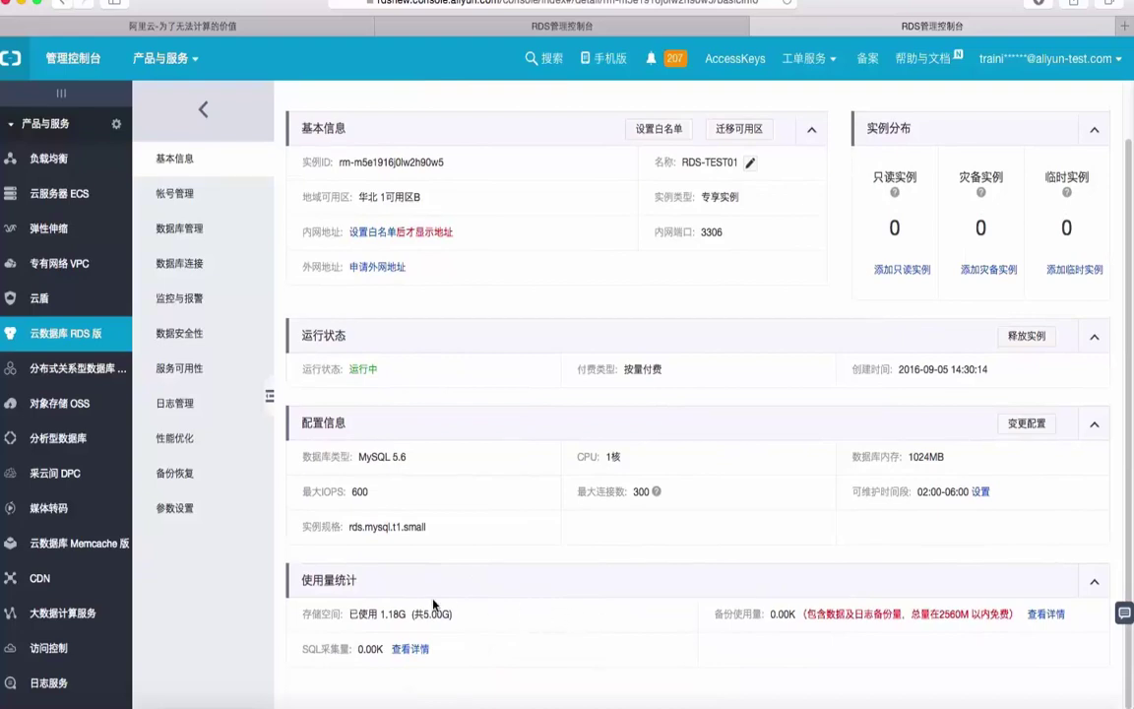
left_click_drag(358, 613, 487, 610)
left_click(489, 610)
scroll(499, 509, "up", 1)
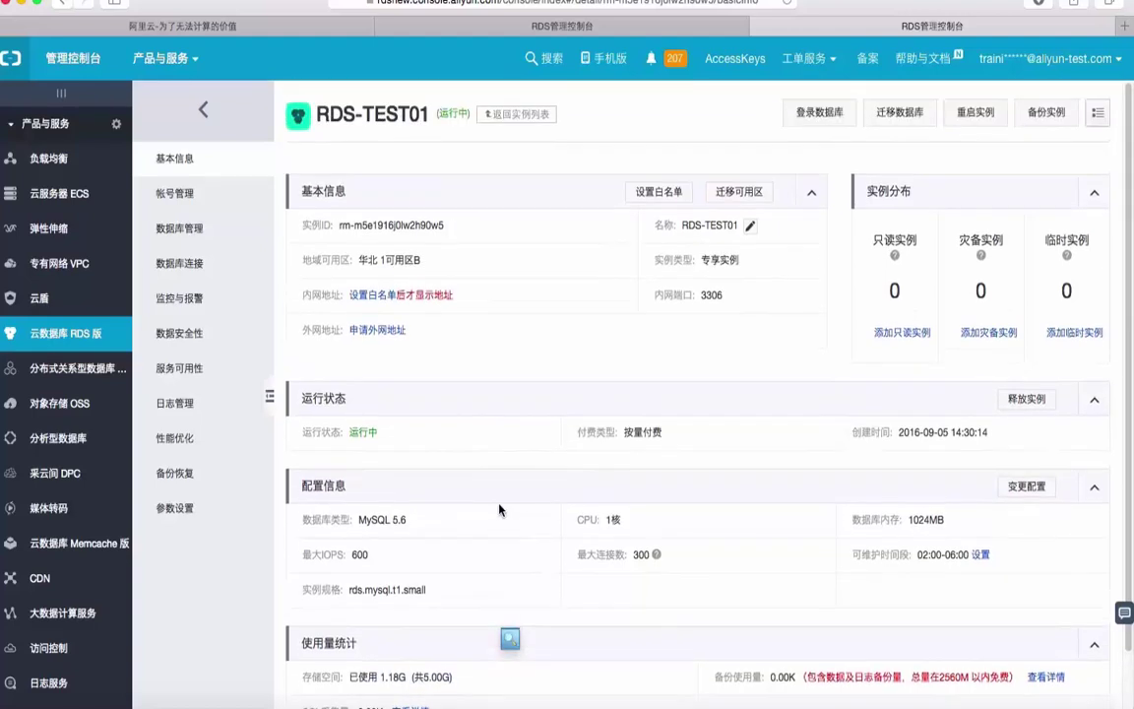
View the instance's user and service-authorized accounts, and look through the blank account creation form
left_click(175, 196)
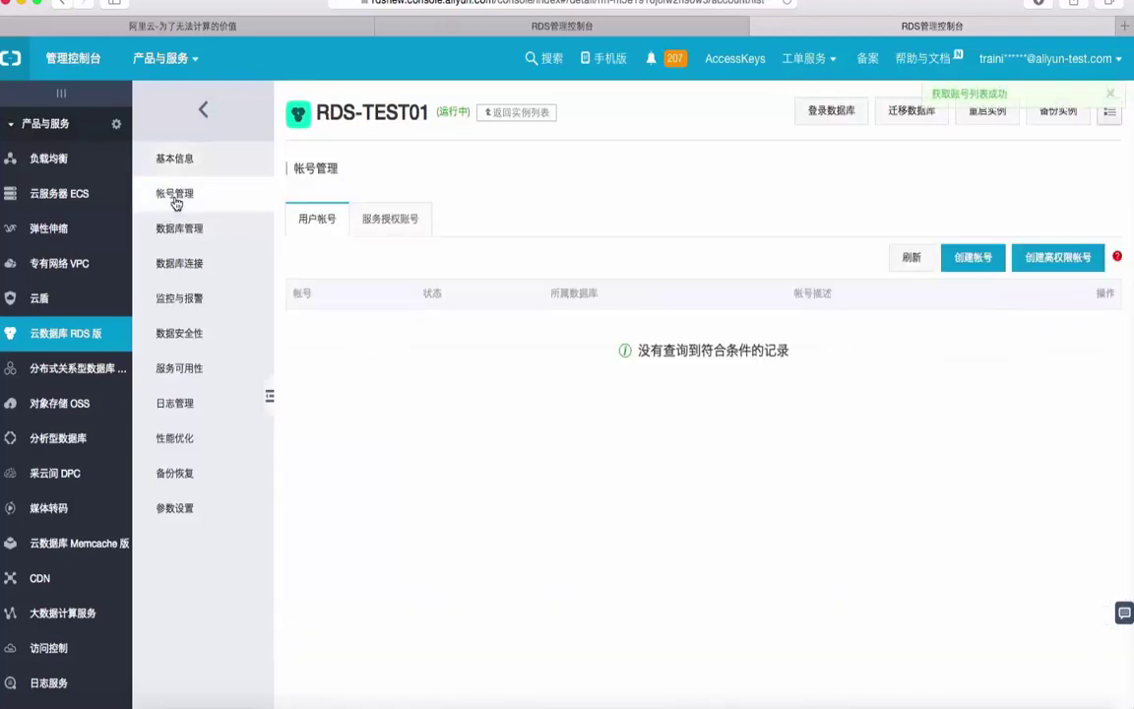
left_click(376, 225)
left_click(328, 226)
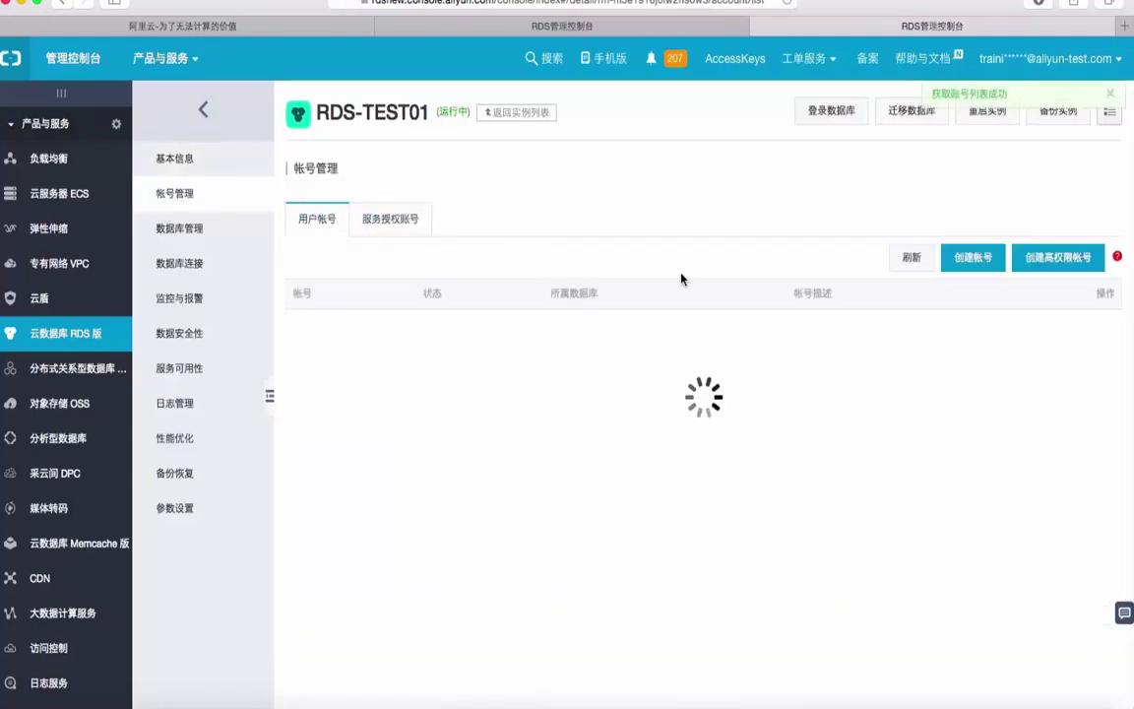
left_click(975, 258)
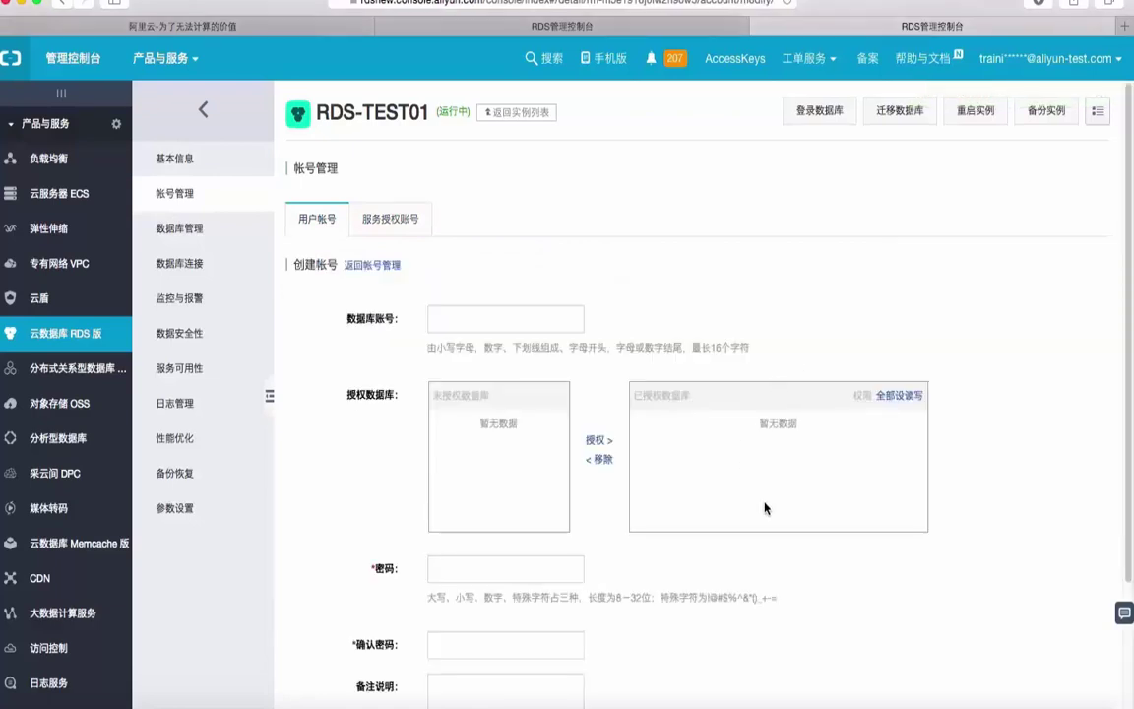
scroll(764, 505, "down", 3)
View the instance's database management page, inspect the blank database creation form and cancel it
left_click(172, 232)
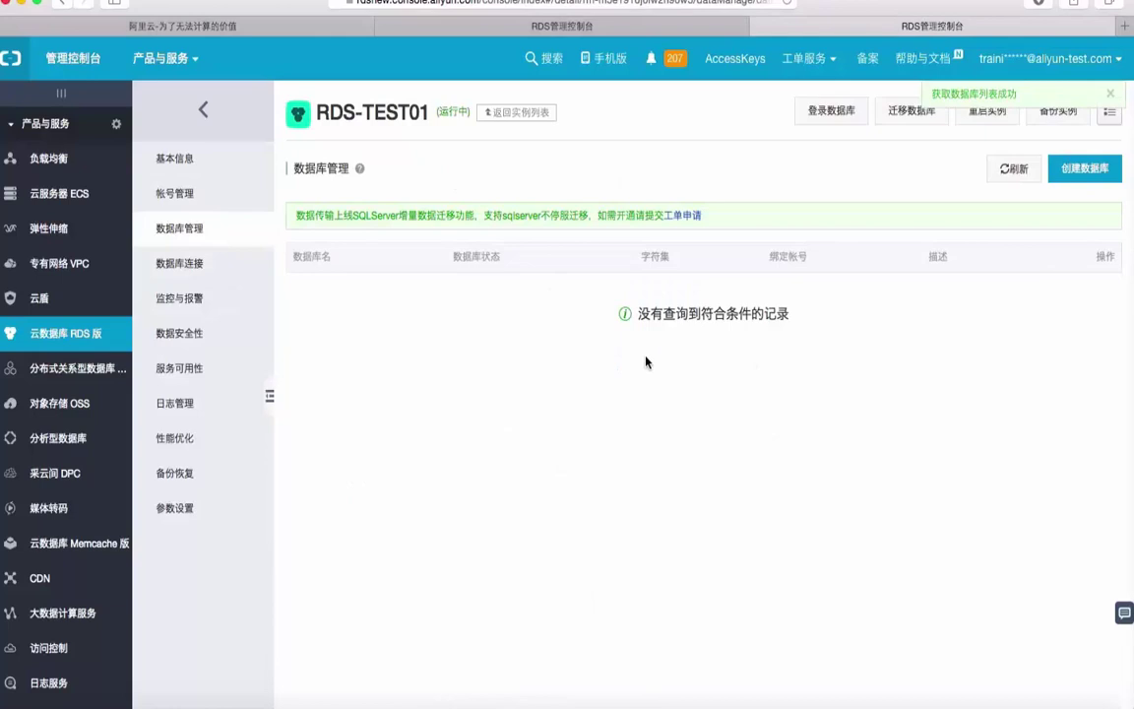
left_click(1084, 169)
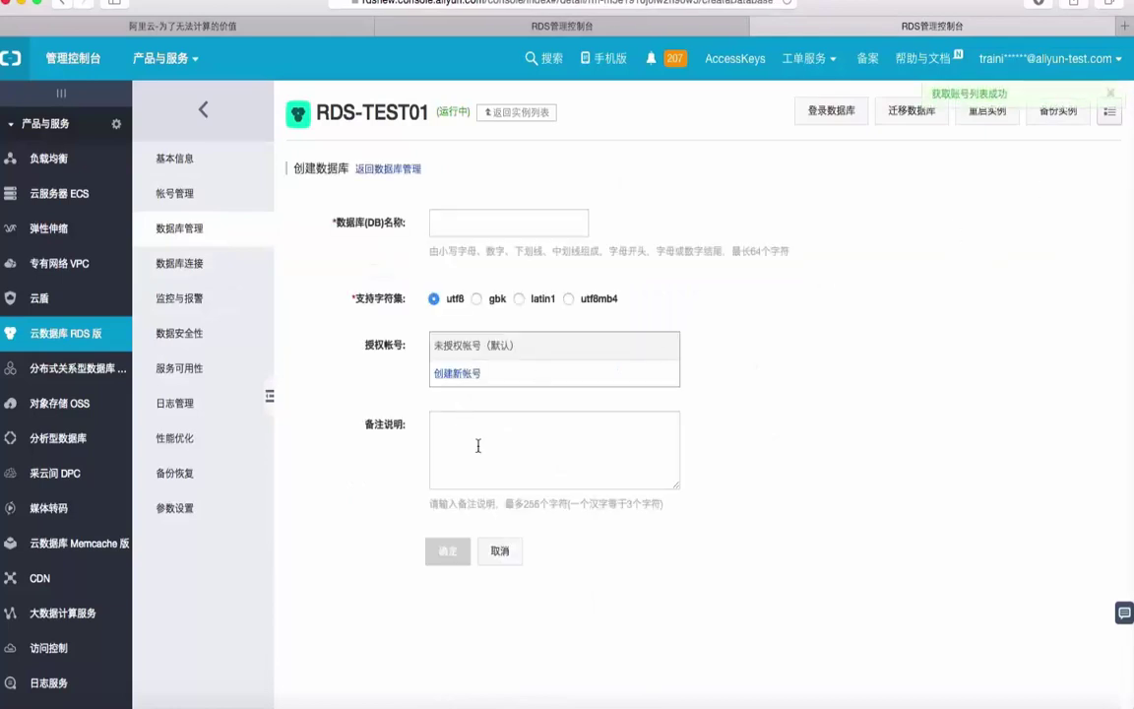
left_click(496, 550)
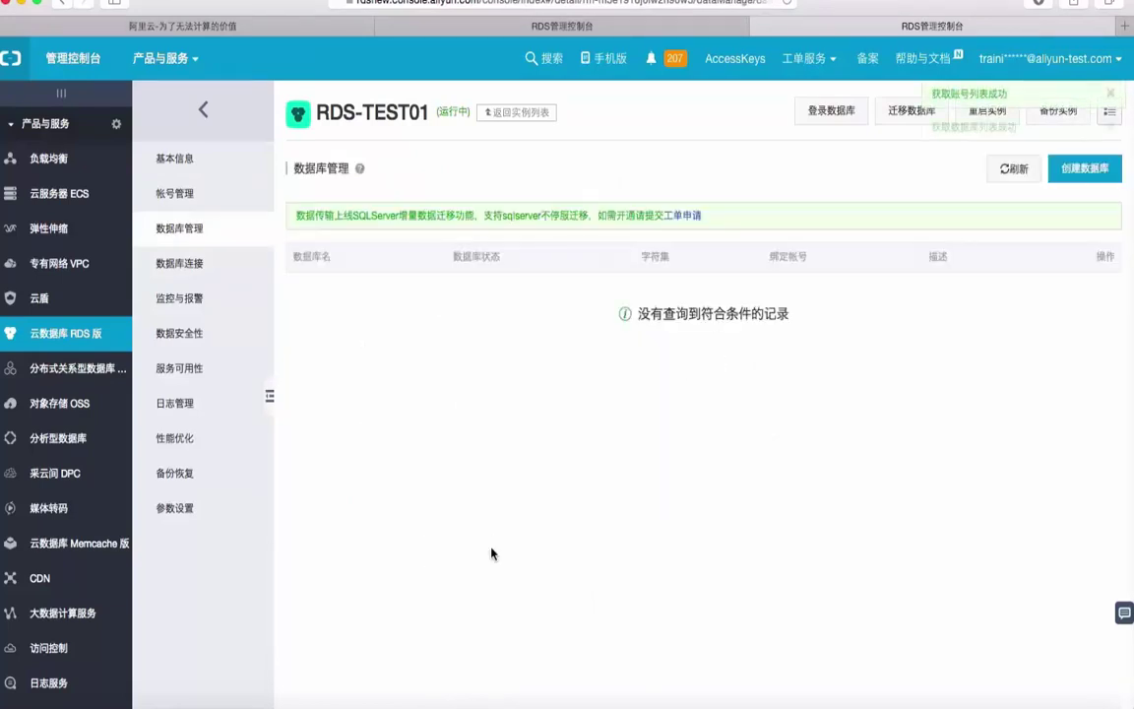
Review the instance's database connection details and its resource monitoring charts
left_click(162, 265)
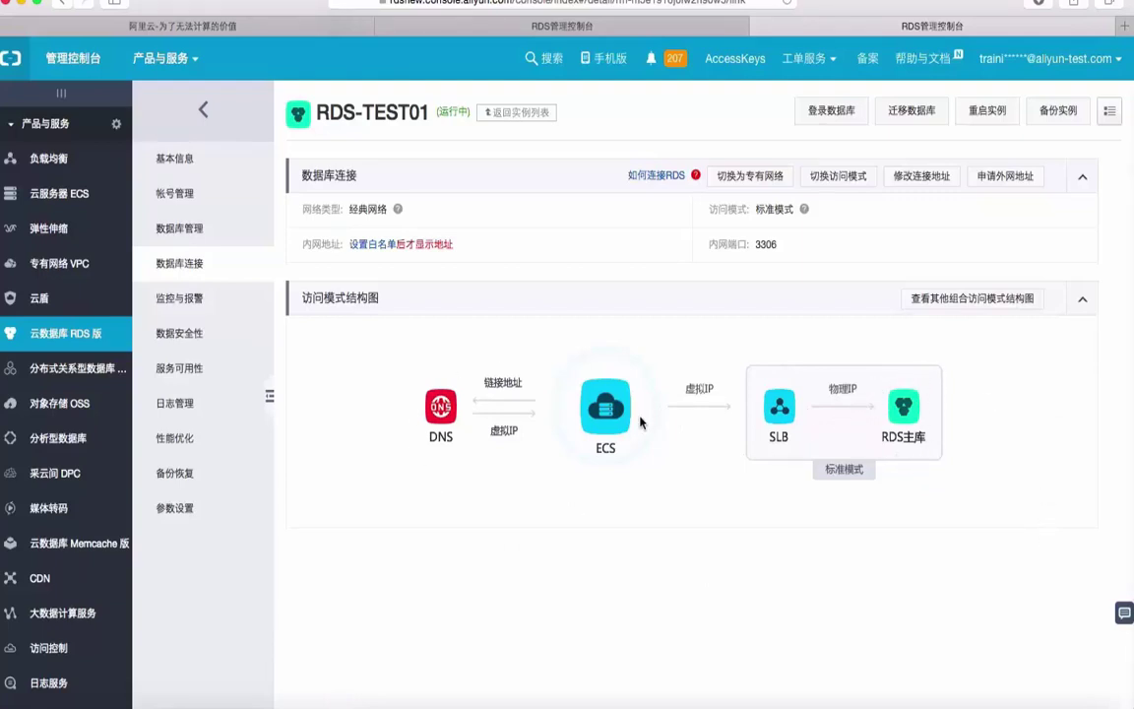
left_click(170, 307)
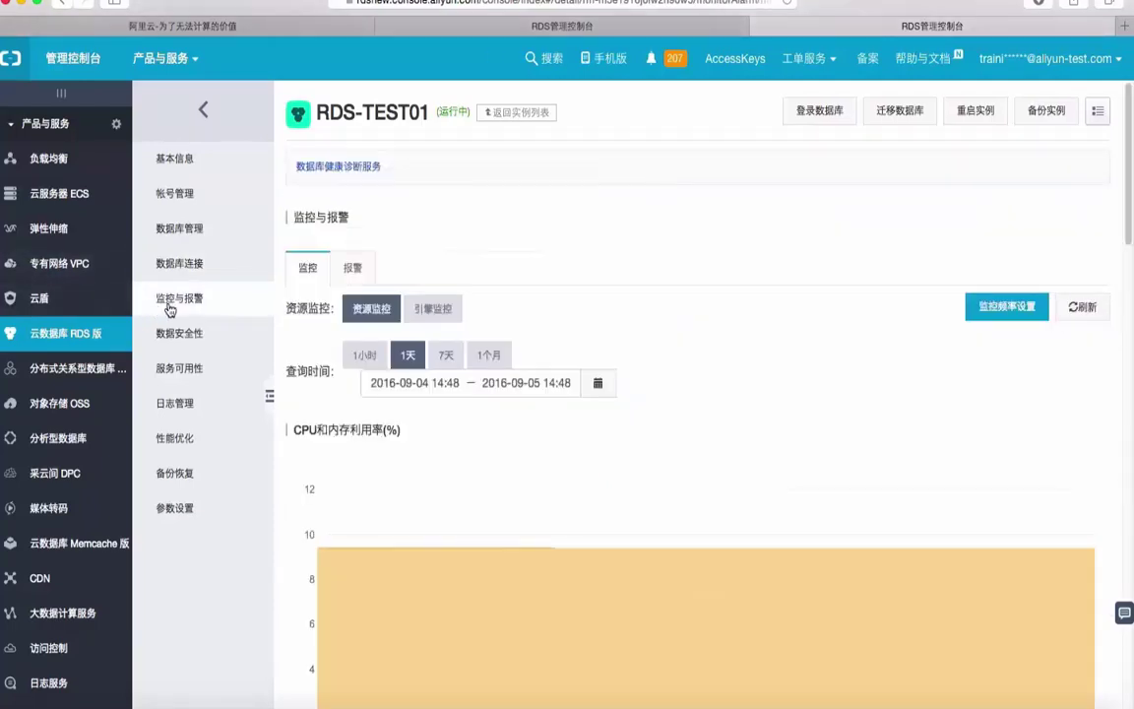
scroll(498, 398, "down", 3)
scroll(498, 397, "up", 2)
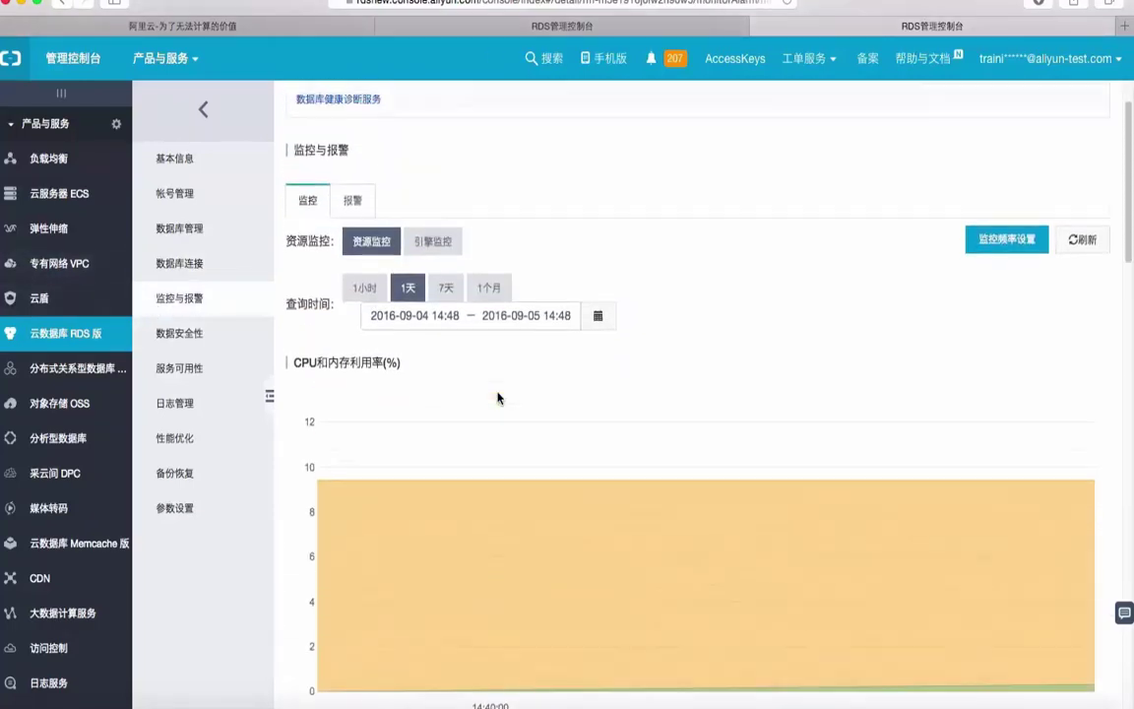
Look through the data security, service availability, backup and recovery, and parameter settings pages, then return to the instance list
left_click(183, 332)
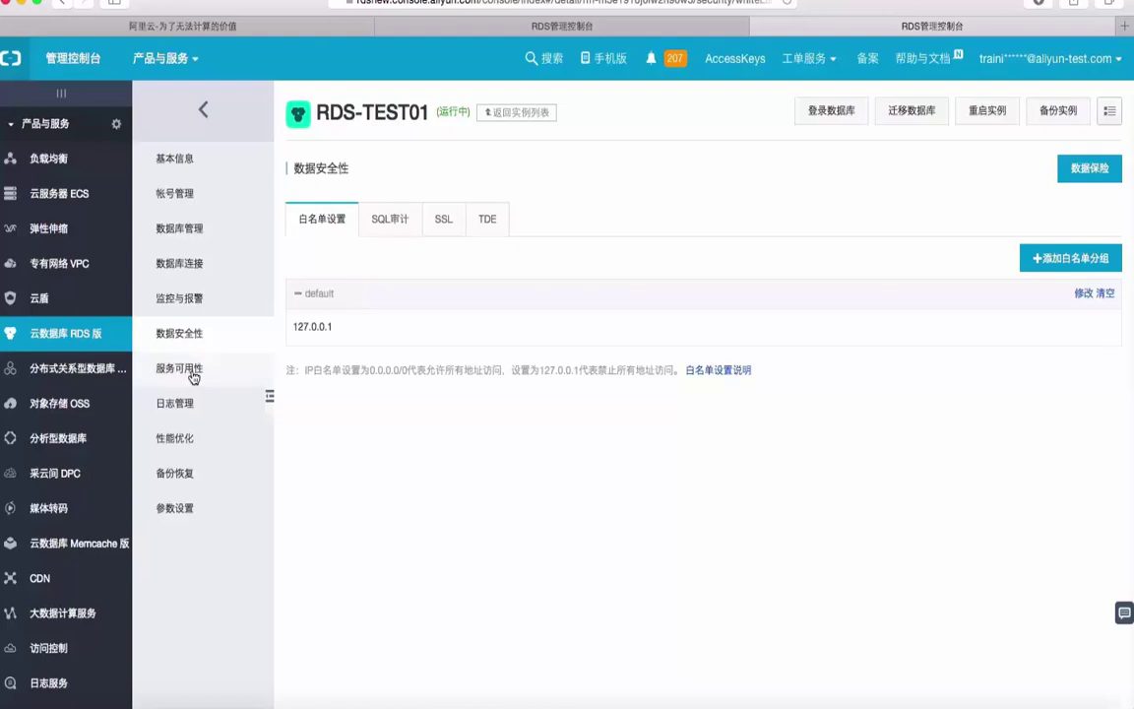
left_click(187, 368)
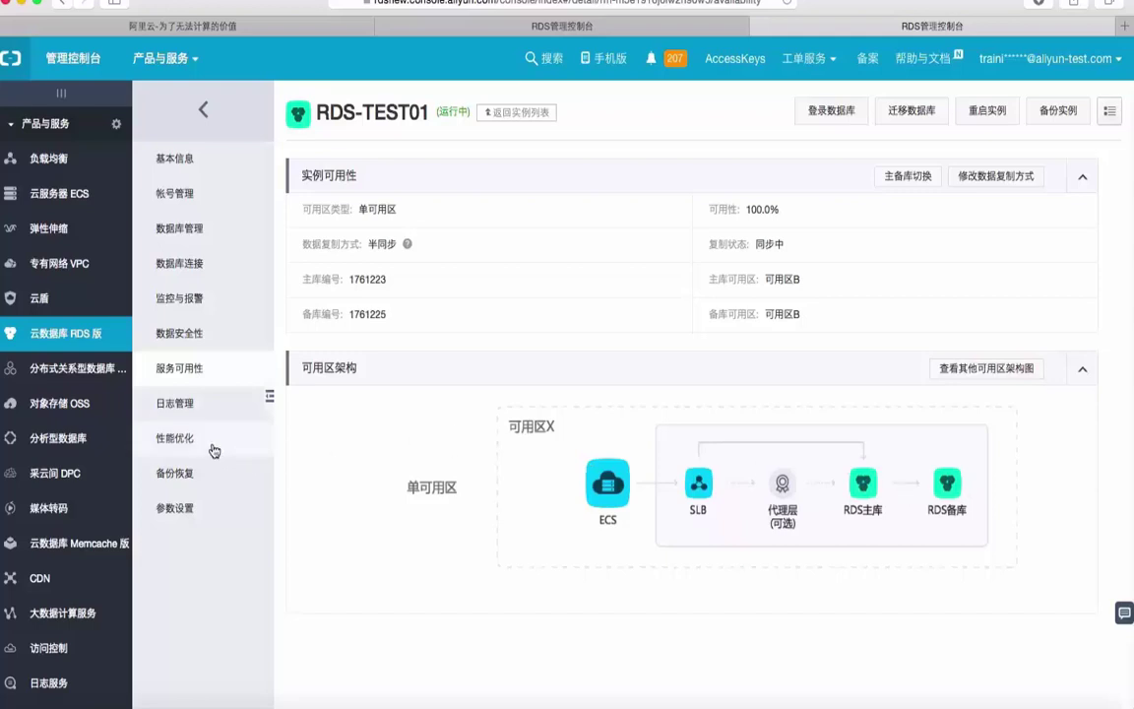
left_click(207, 476)
left_click(197, 510)
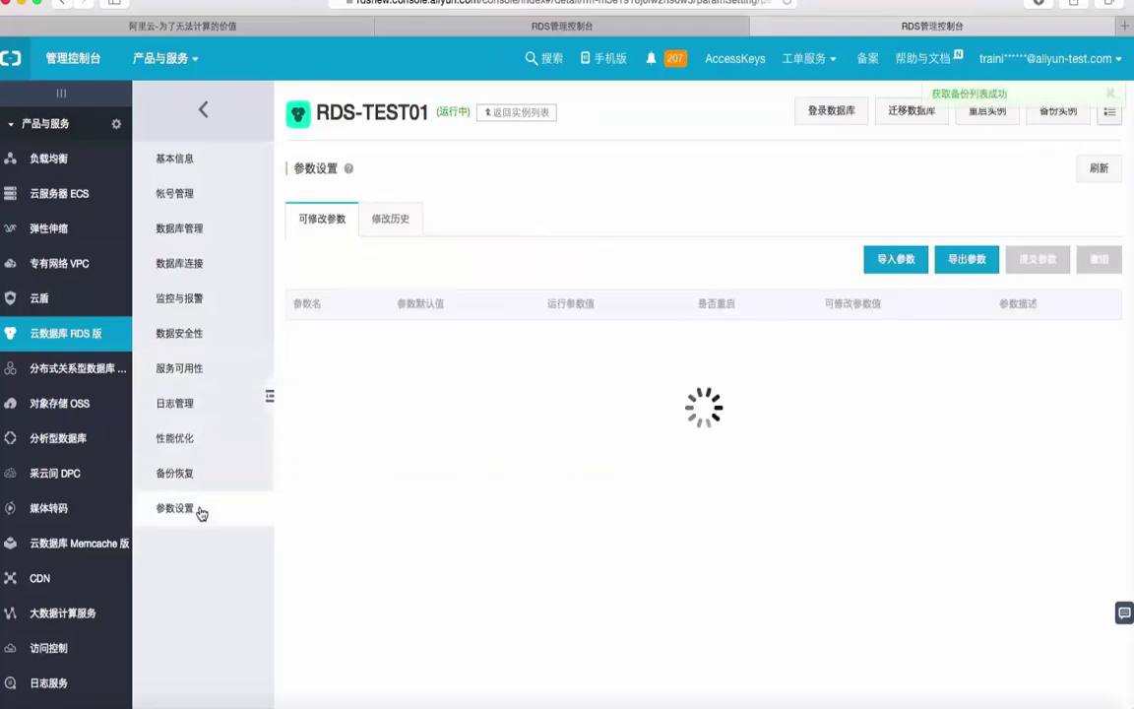
left_click(204, 110)
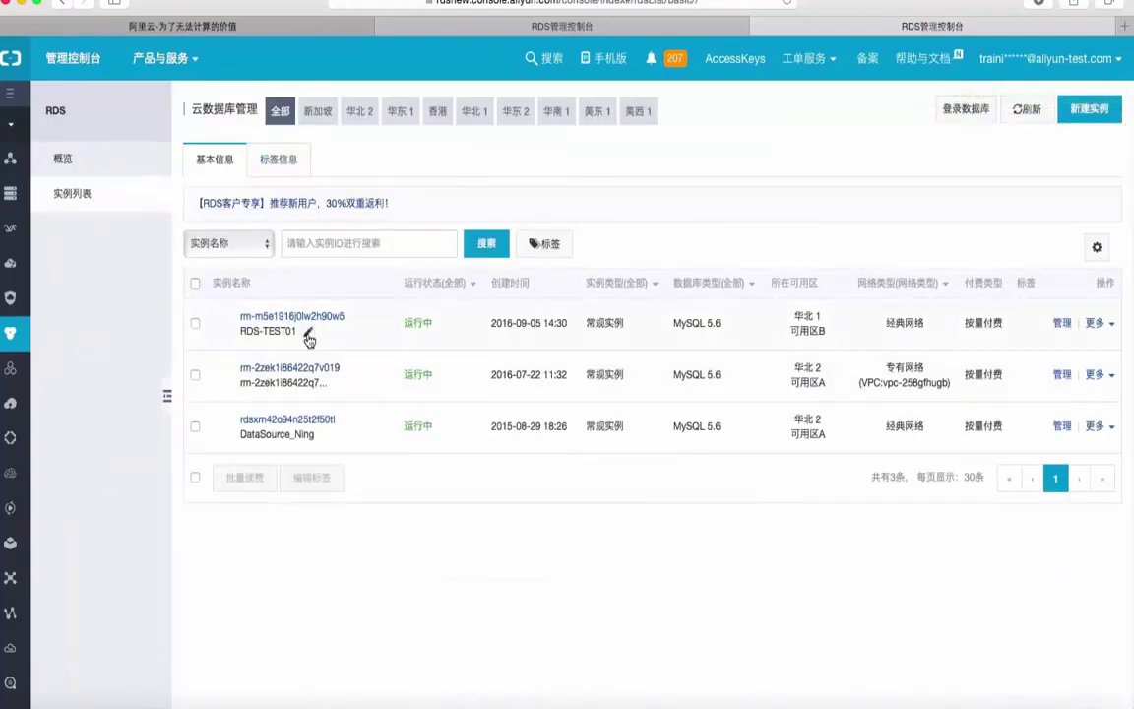
Open the RDS-TEST01 instance's basic information page, review its details and check its task progress list
left_click(305, 317)
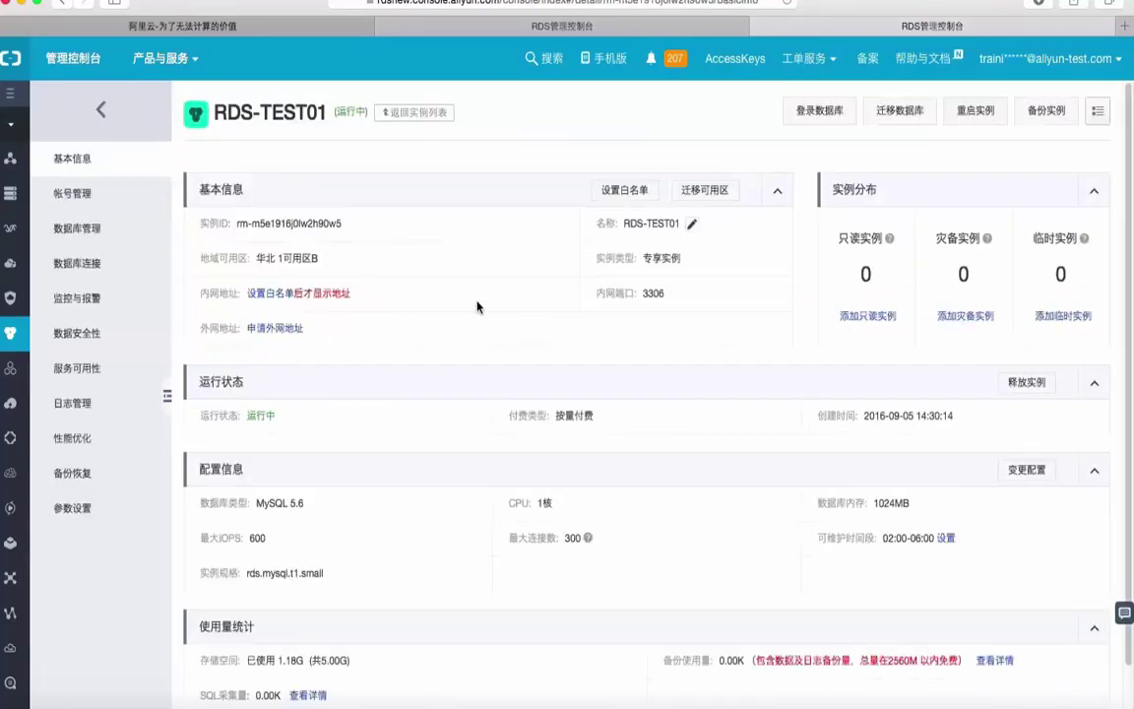
scroll(704, 389, "down", 1)
scroll(704, 391, "up", 1)
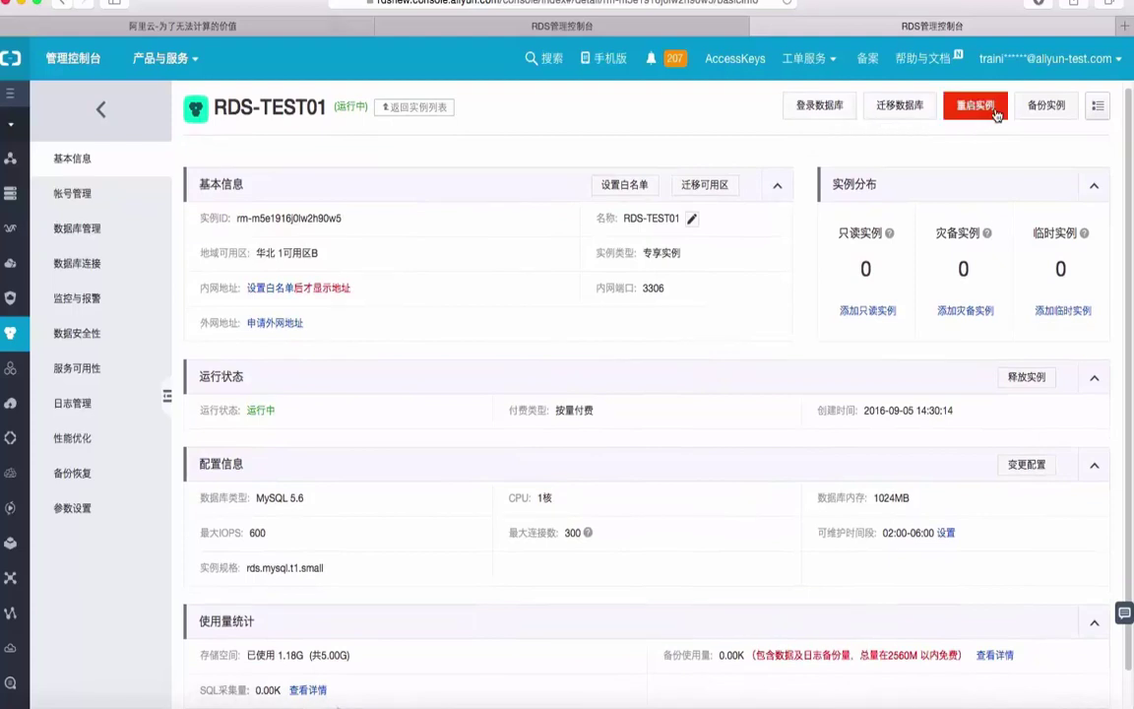
left_click(1101, 108)
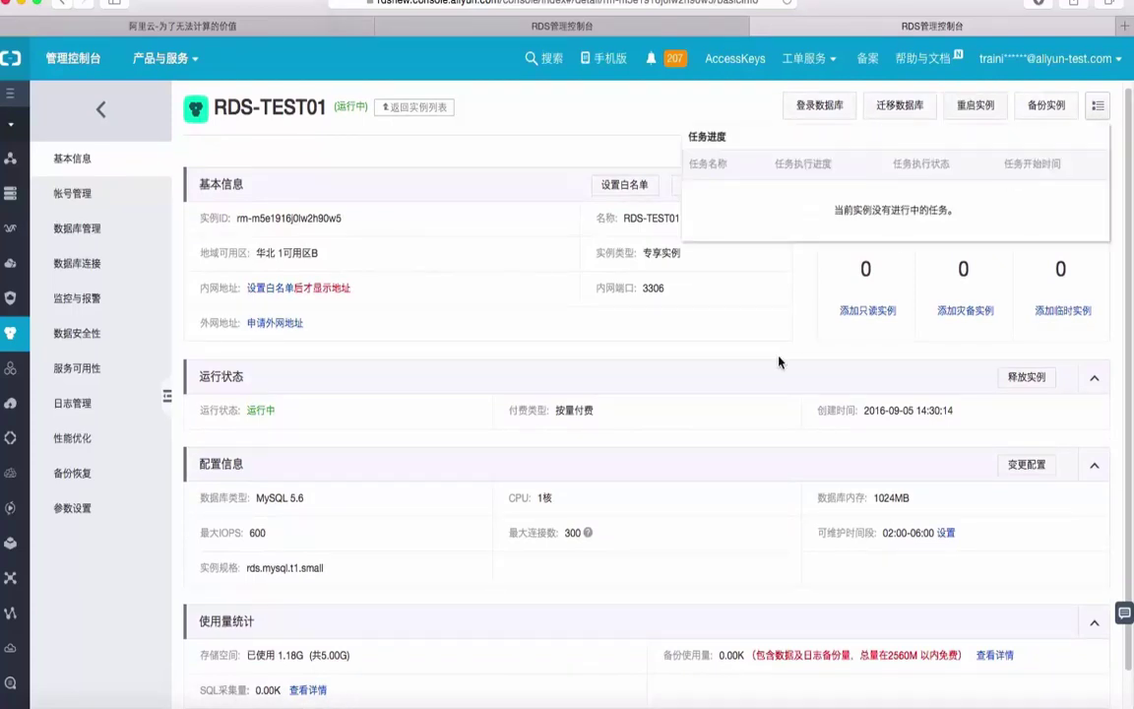
left_click(757, 392)
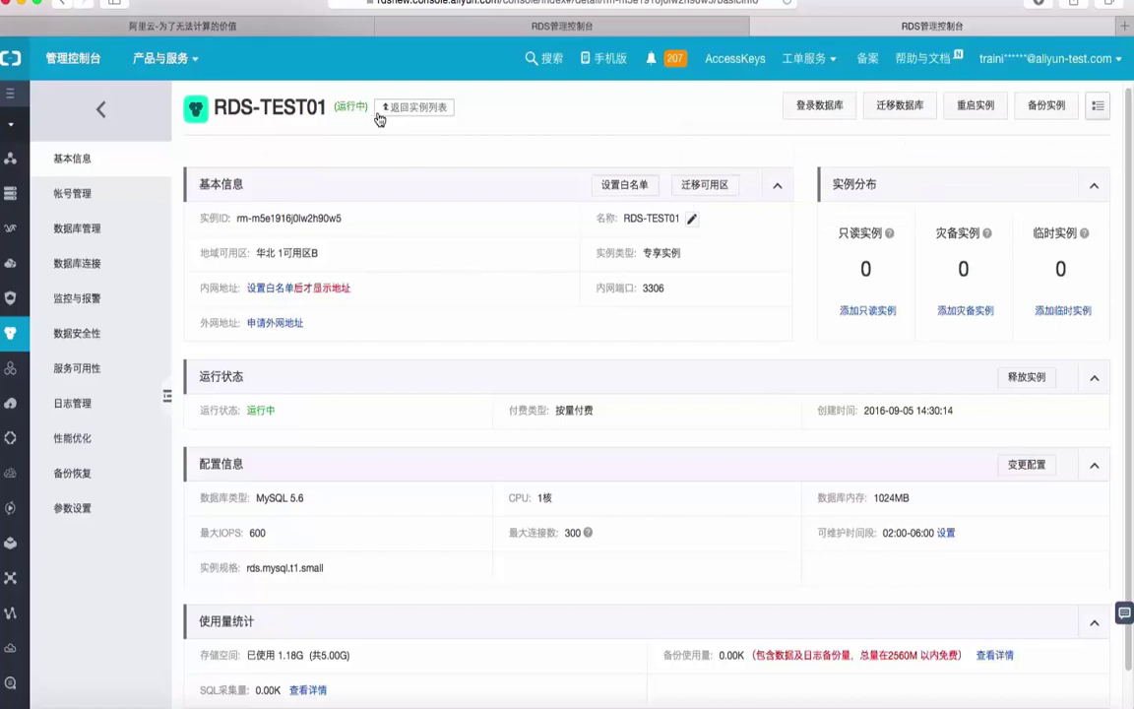
Look through RDS-TEST01's management pages in order, from account management through log management and backup to parameter settings
left_click(69, 205)
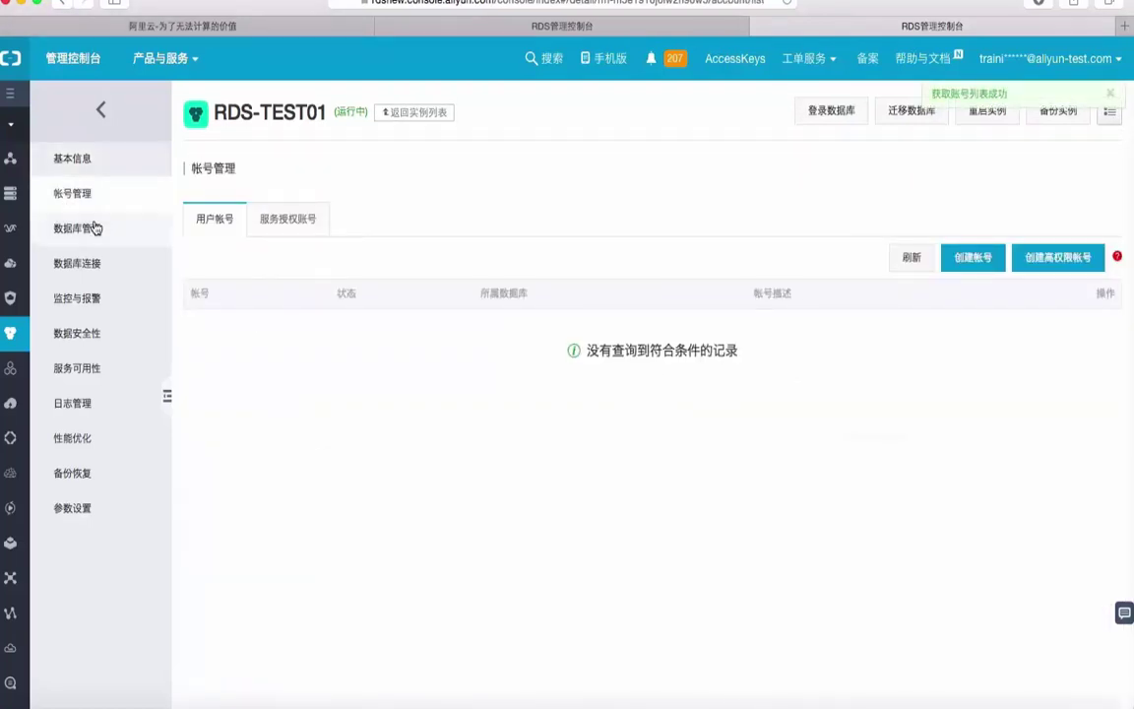
left_click(90, 230)
left_click(97, 278)
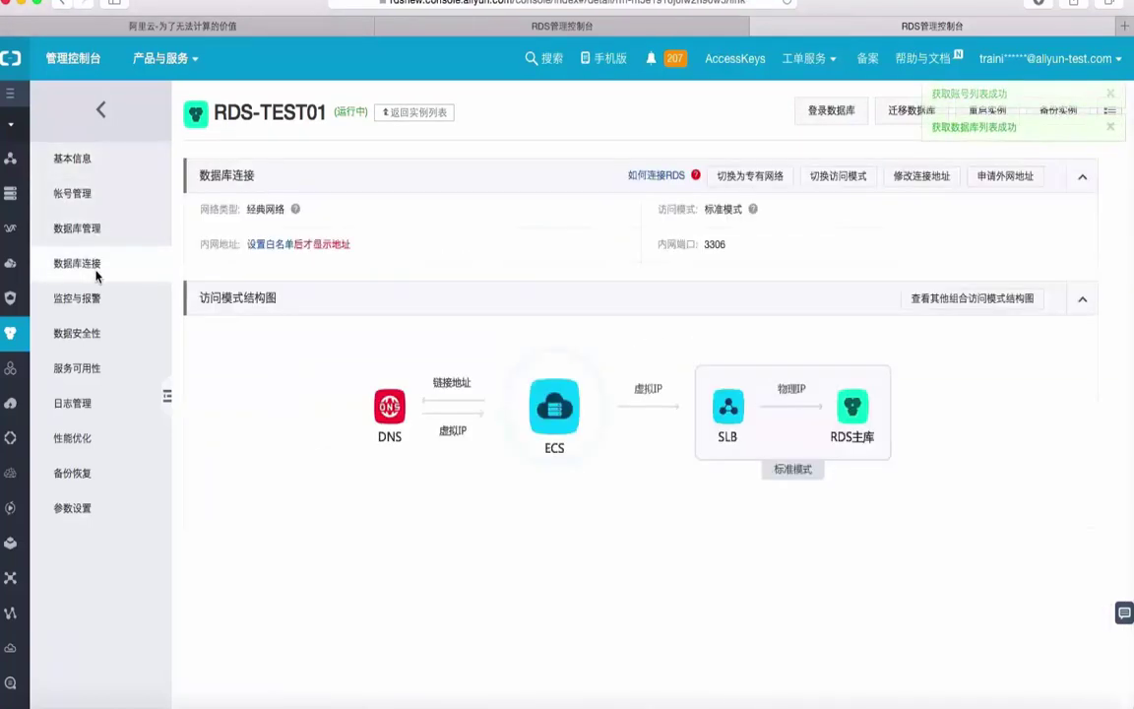
left_click(94, 300)
left_click(98, 339)
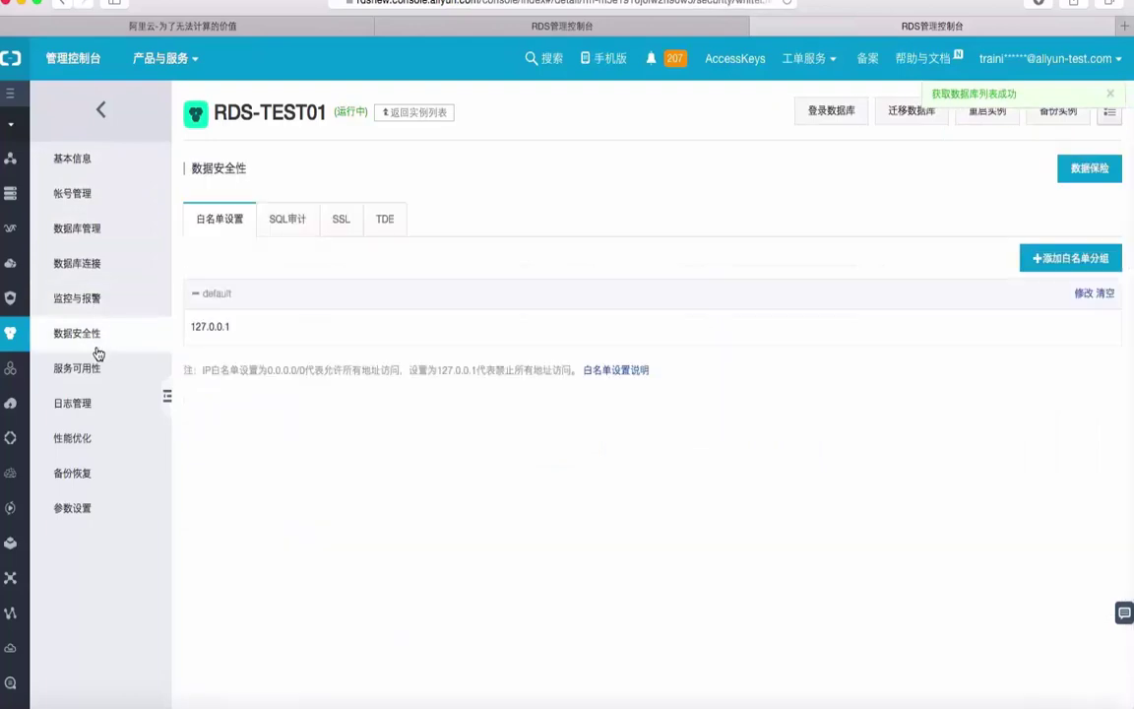
left_click(94, 408)
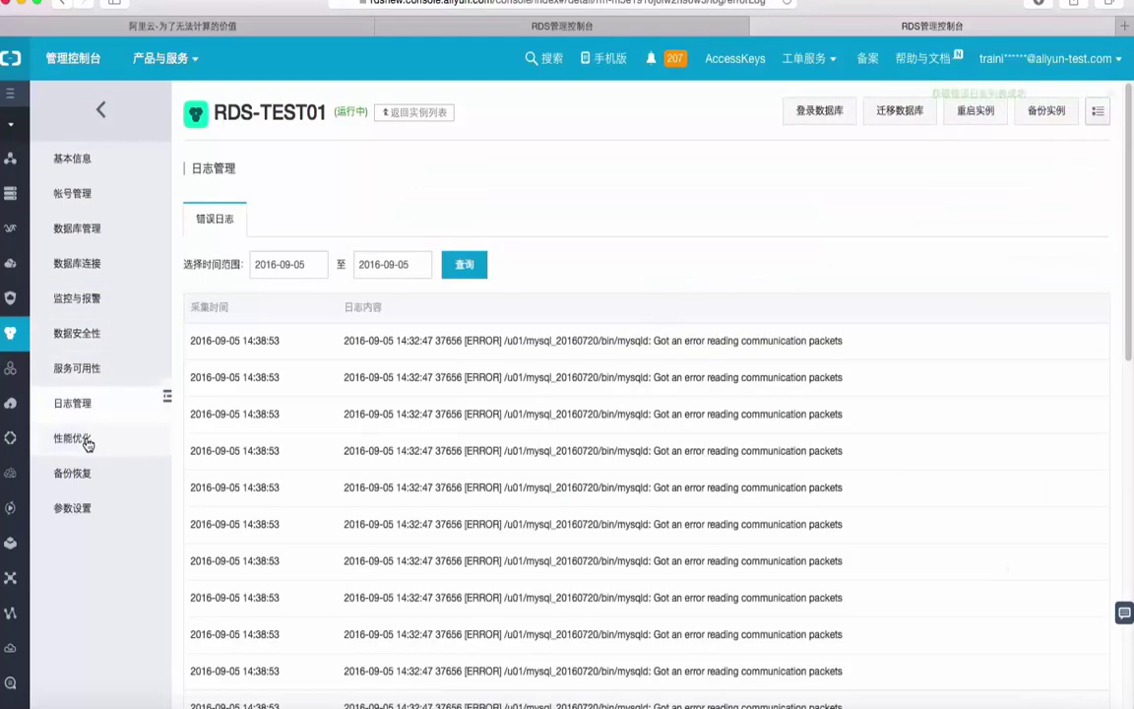
left_click(95, 438)
left_click(87, 473)
left_click(83, 508)
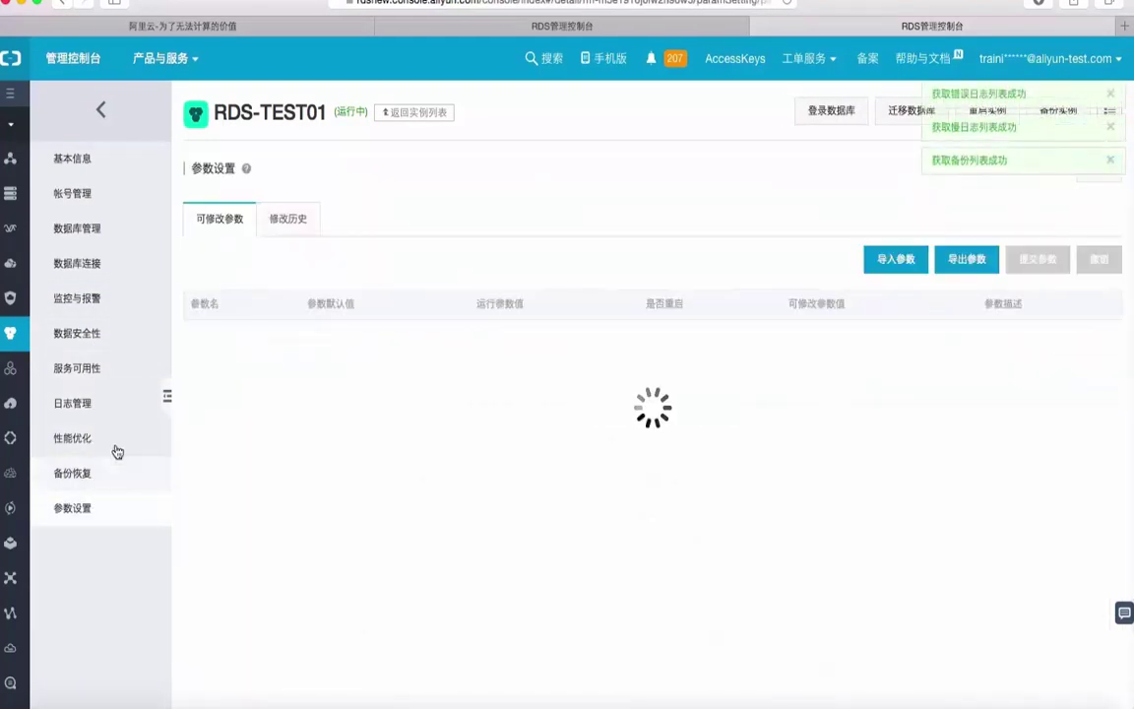
Revisit RDS-TEST01's pages from log management back up to basic information, then return to the instance list
left_click(89, 402)
left_click(105, 378)
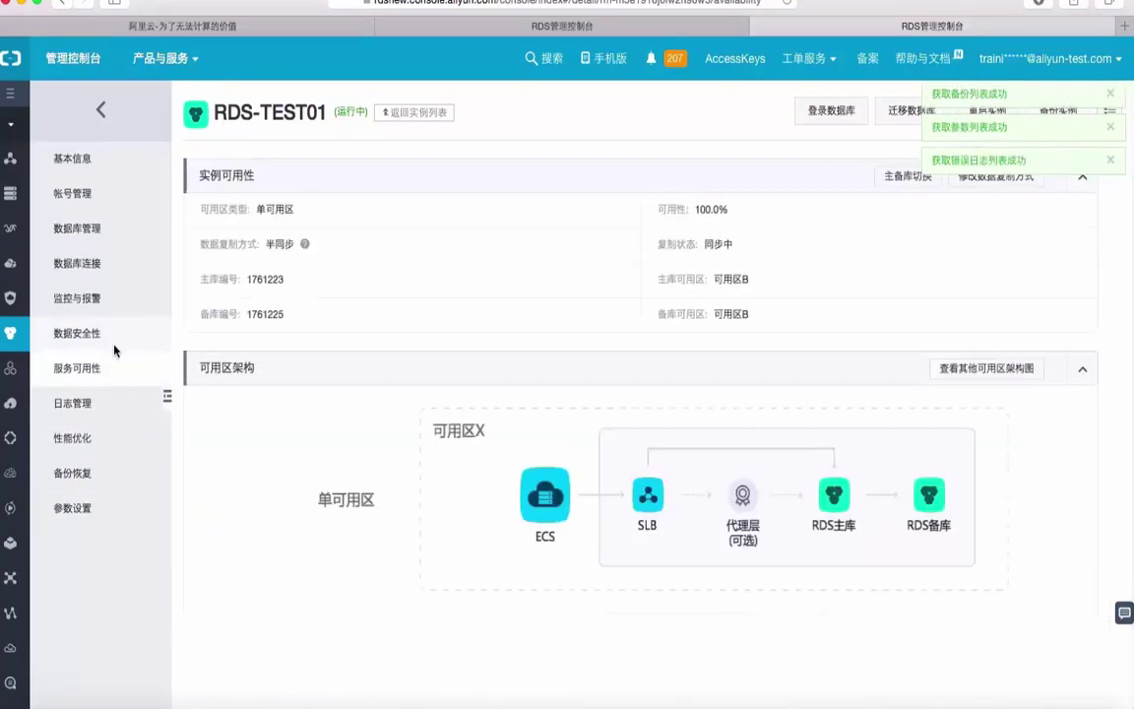
left_click(110, 336)
left_click(120, 300)
left_click(120, 265)
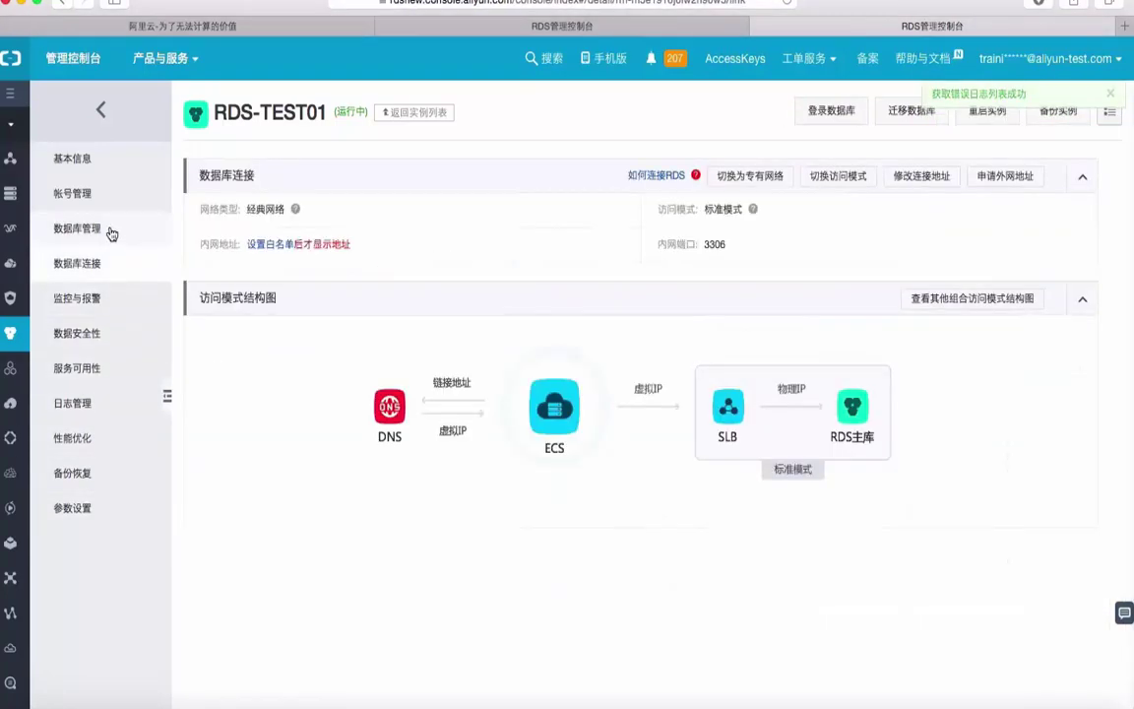
left_click(111, 227)
left_click(112, 193)
left_click(113, 166)
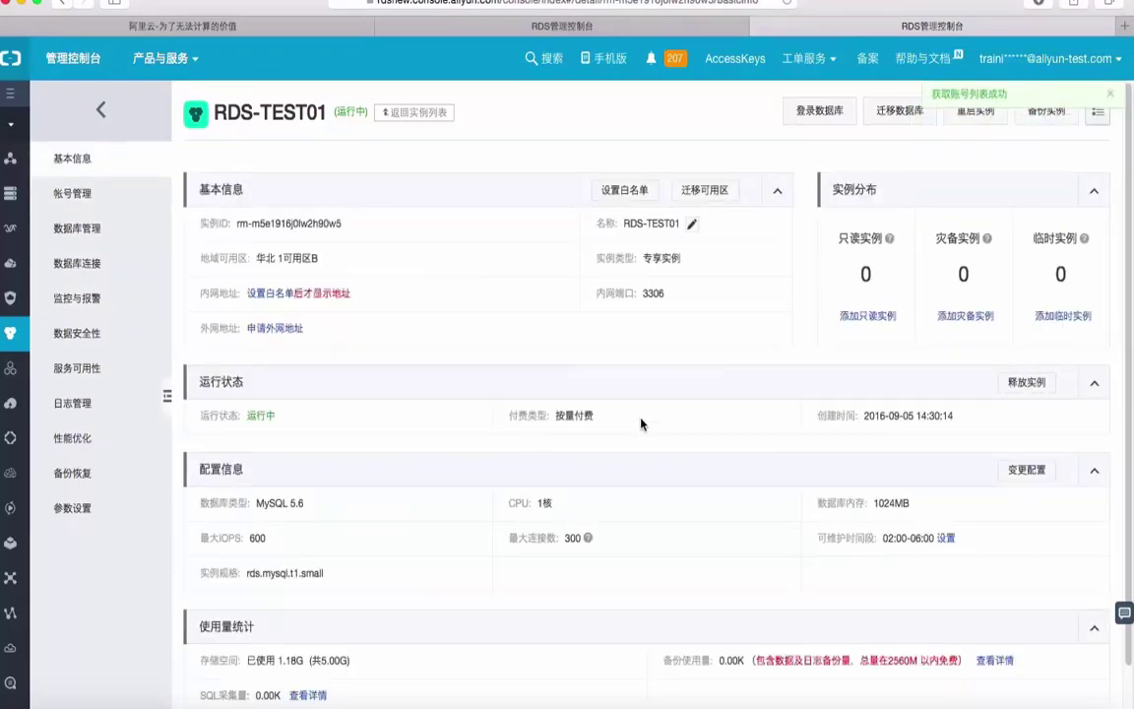
scroll(642, 423, "down", 1)
scroll(642, 423, "up", 1)
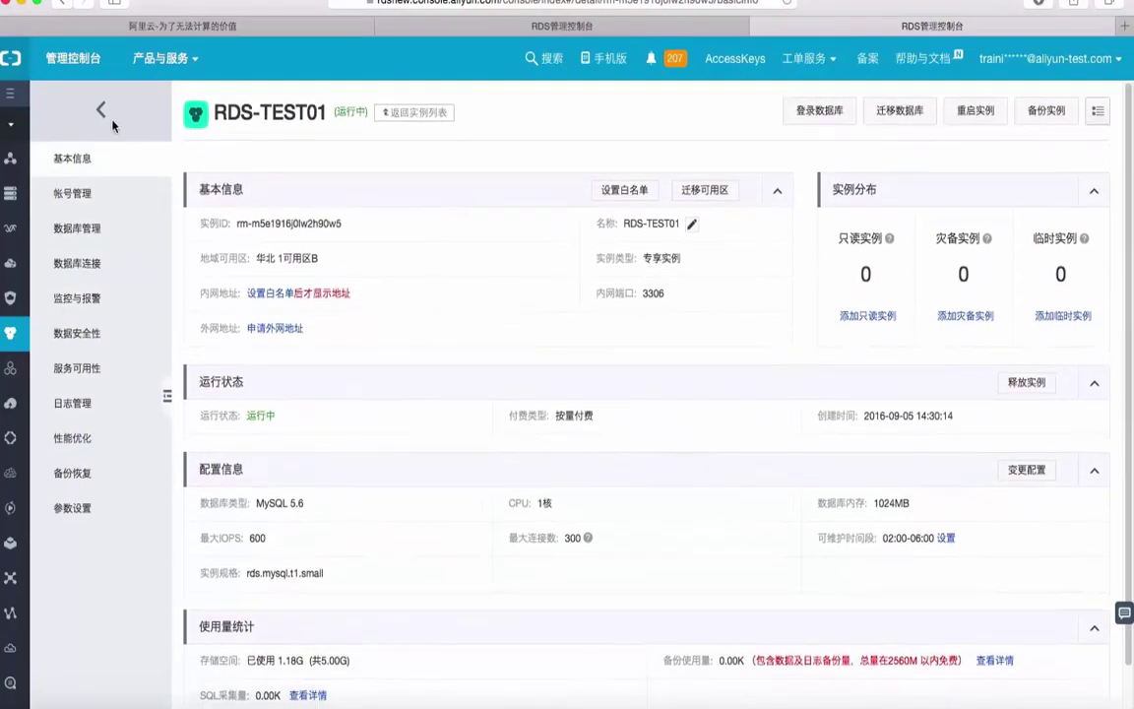
left_click(99, 112)
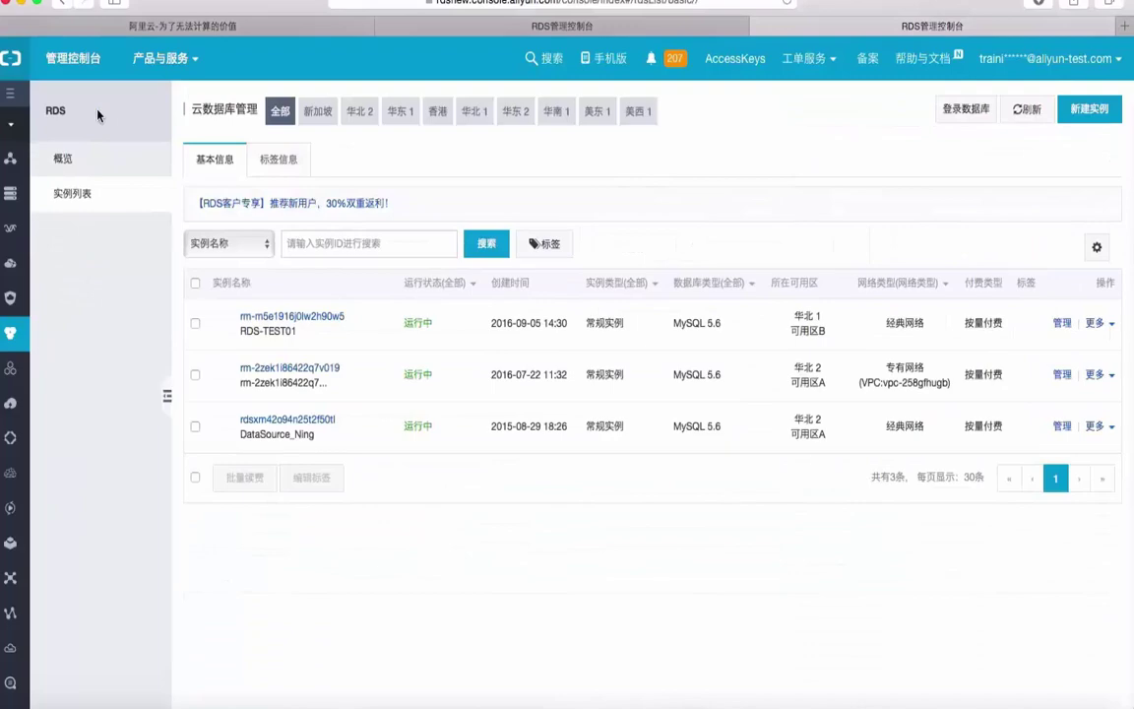
Switch to the PowerPoint presentation and start the slide show from slide 16, the closing slide
left_click(24, 5)
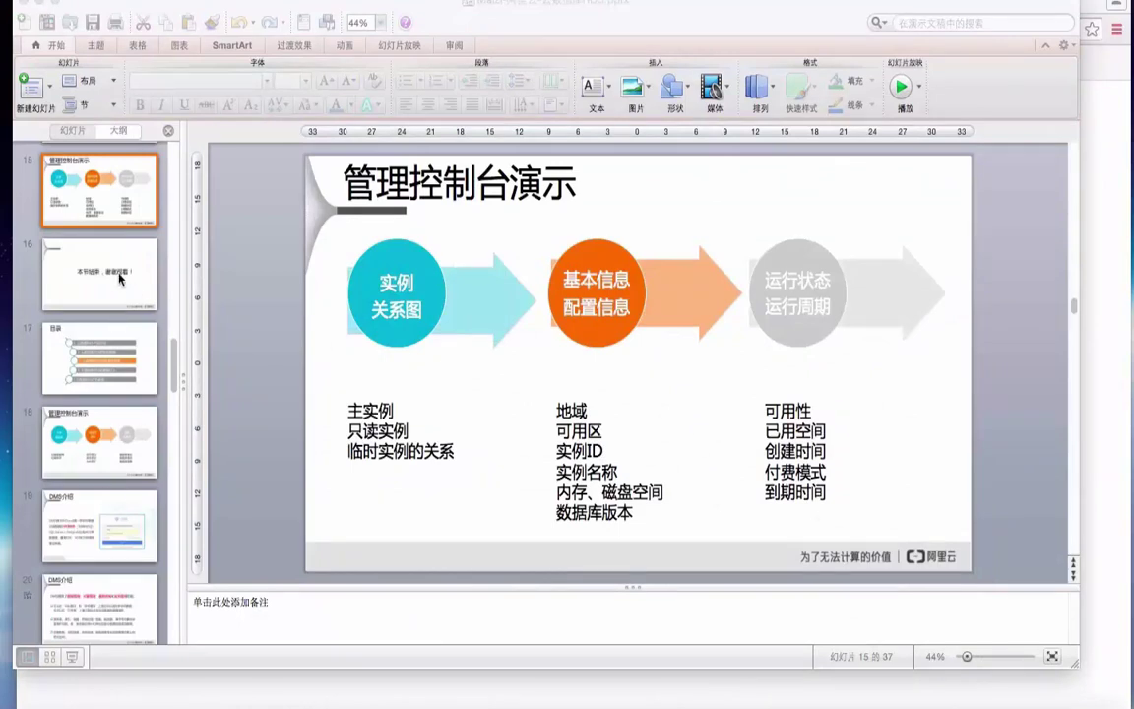
left_click(120, 278)
left_click(120, 278)
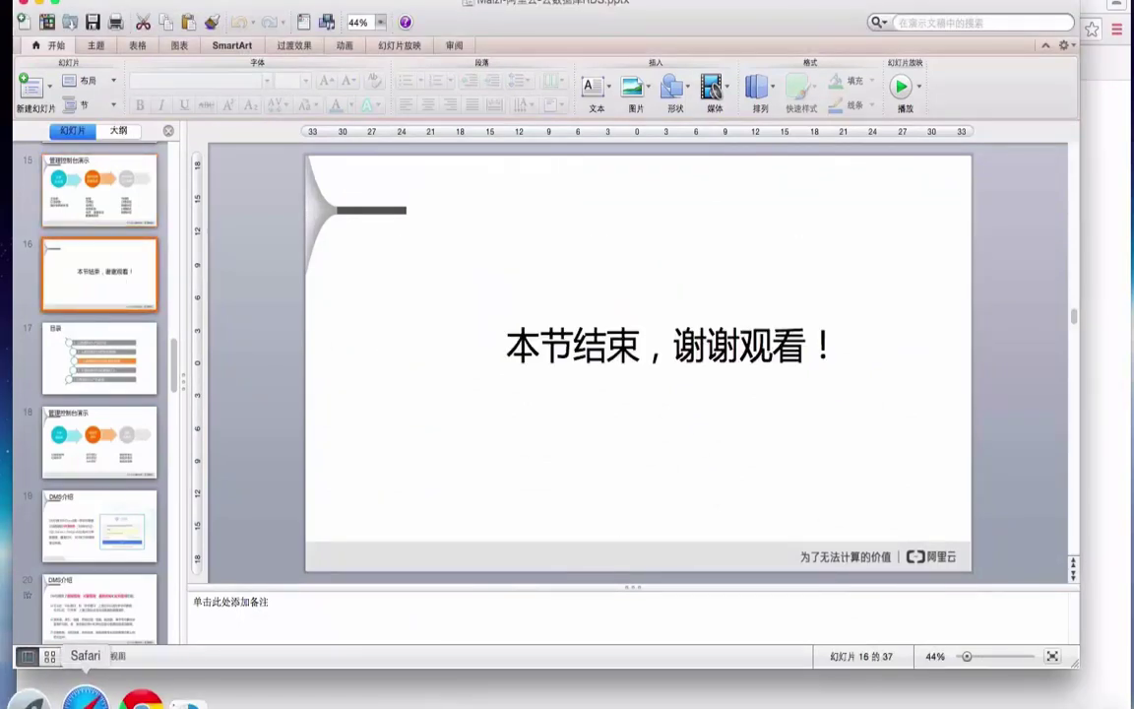
left_click(74, 657)
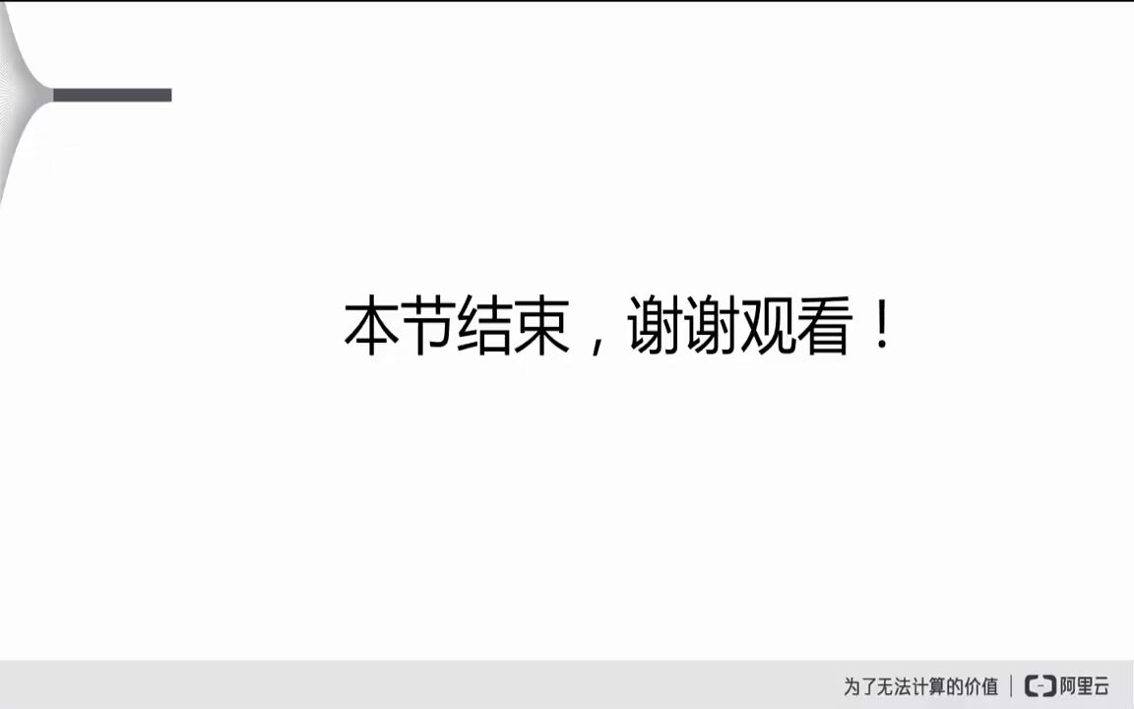